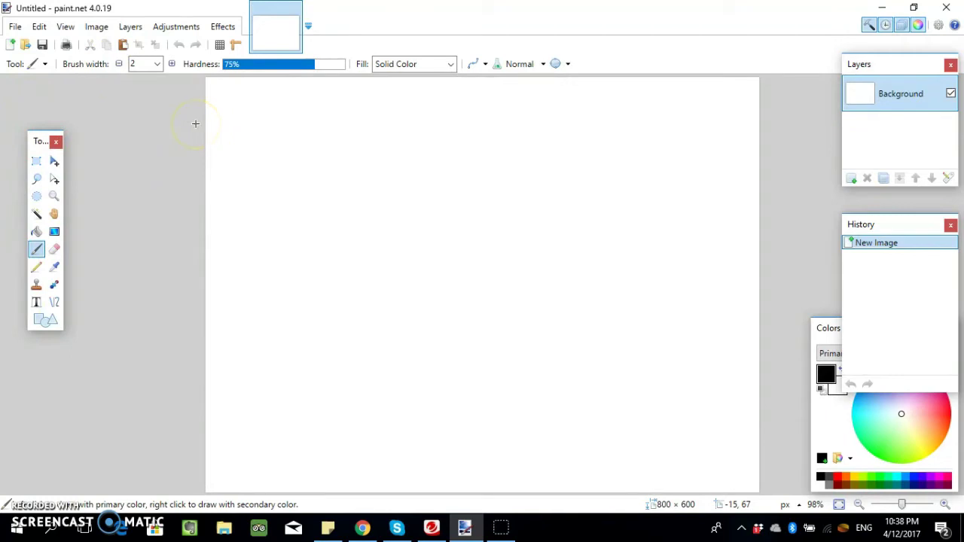
Step: Resize the image to a print size of 12 inches wide by 15 inches high at 96 pixels/inch
{"action": "left_click", "coordinate": [97, 27]}
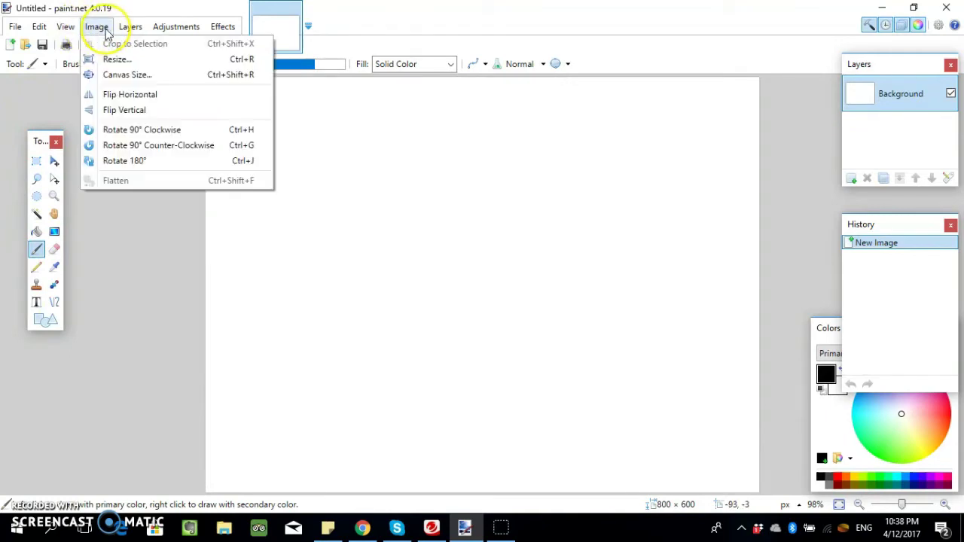
{"action": "left_click", "coordinate": [118, 59]}
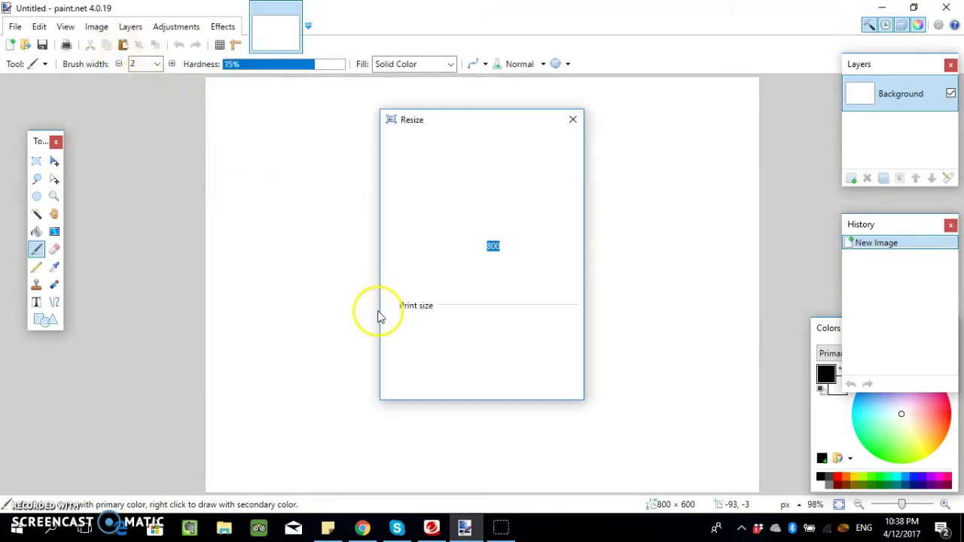
{"action": "double_click", "coordinate": [467, 343]}
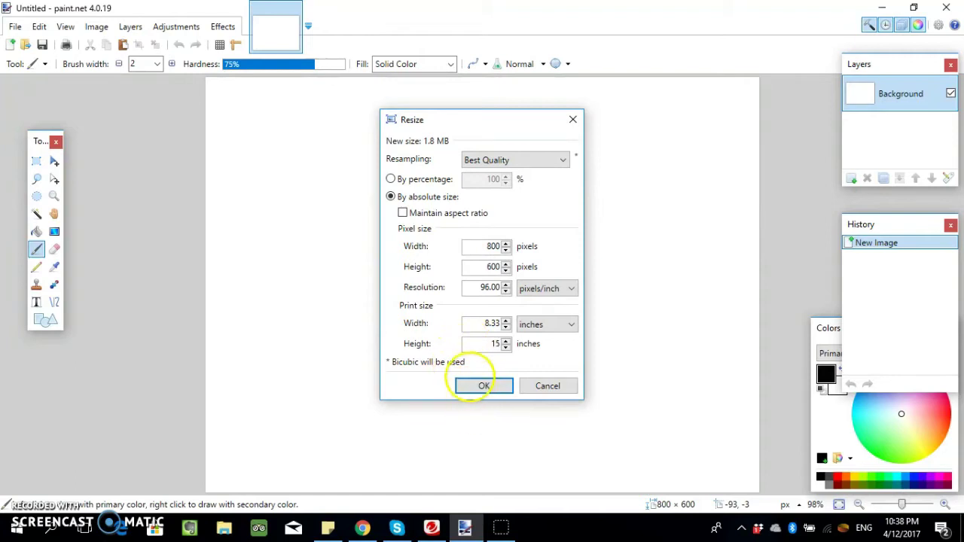
{"action": "double_click", "coordinate": [480, 324]}
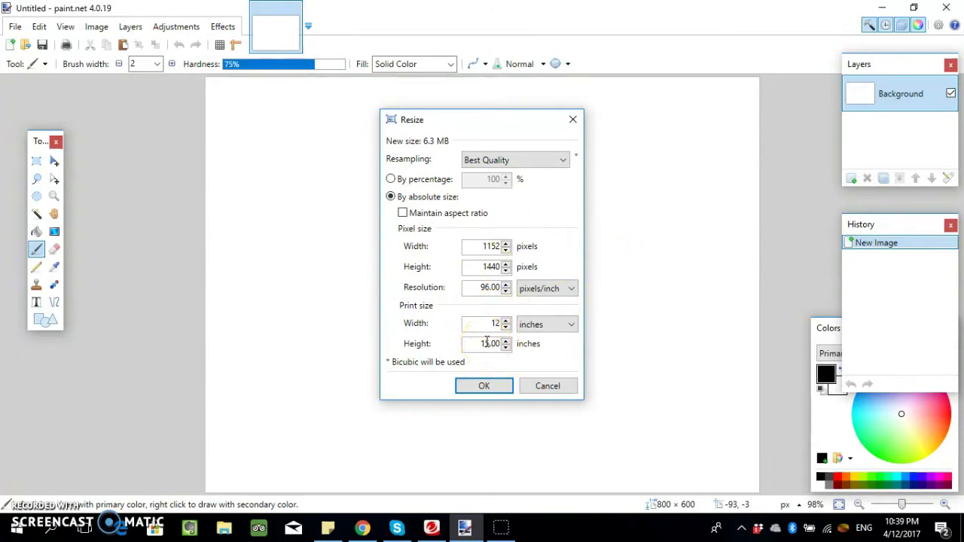
{"action": "left_click", "coordinate": [476, 246]}
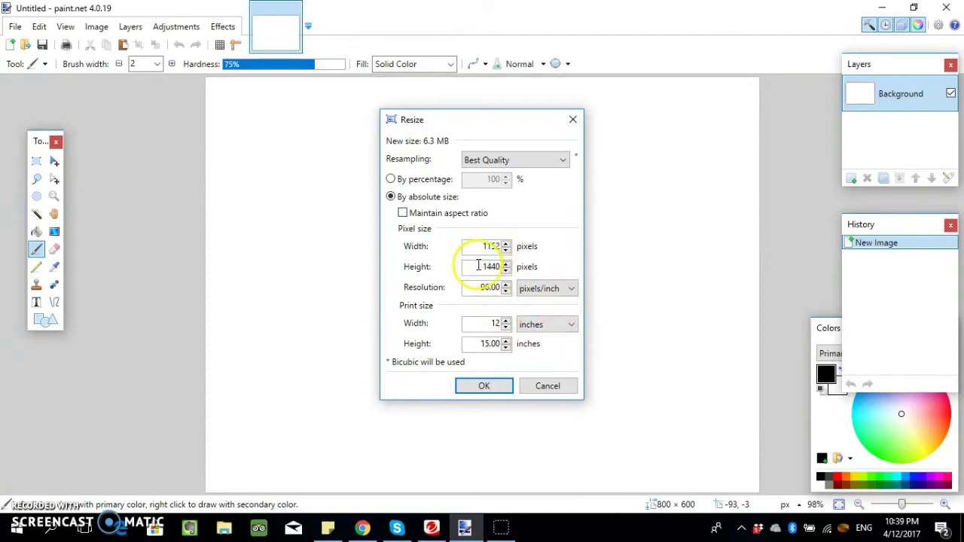
{"action": "left_click", "coordinate": [463, 287]}
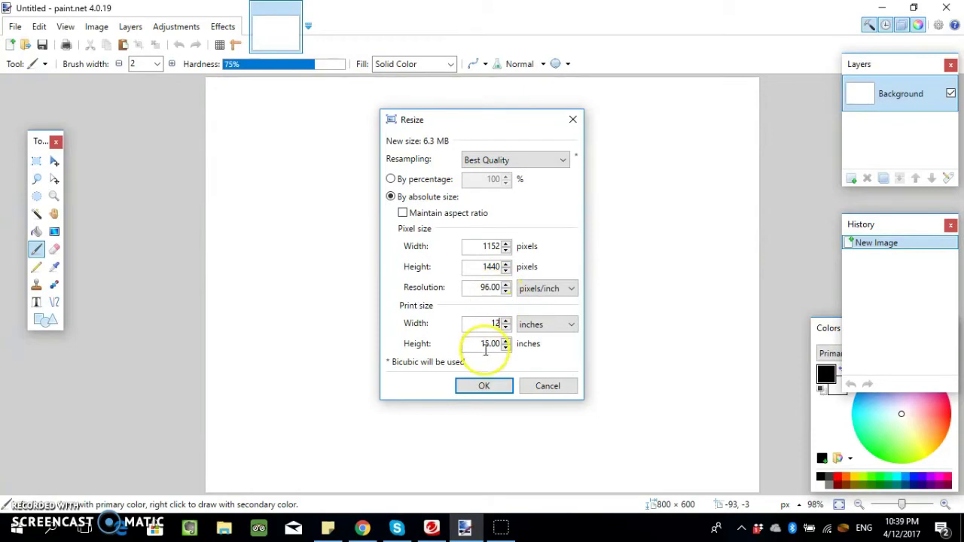
{"action": "left_click", "coordinate": [484, 387]}
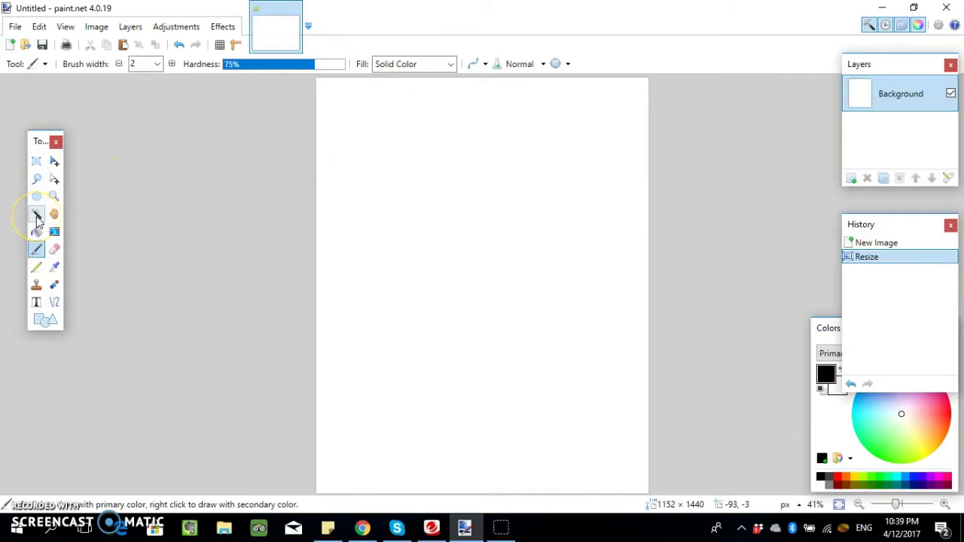
Step: Select the whole white background with the Magic Wand and erase it to make the canvas transparent
{"action": "left_click", "coordinate": [37, 216]}
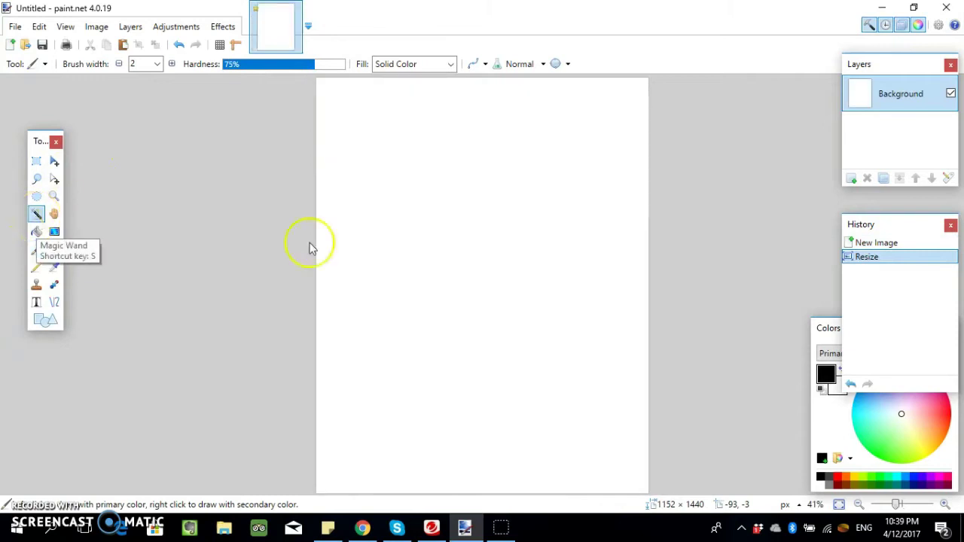
{"action": "left_click", "coordinate": [468, 225]}
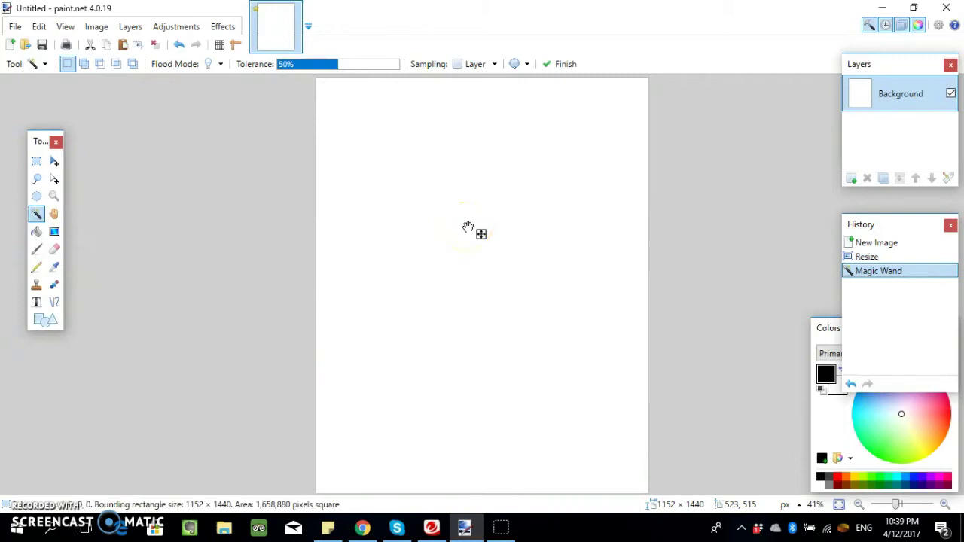
{"action": "left_click", "coordinate": [468, 226]}
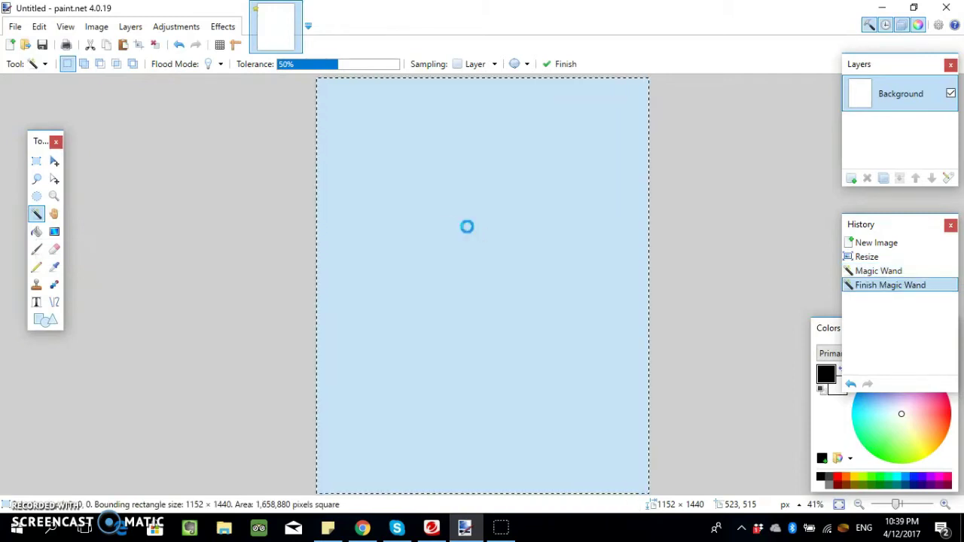
{"action": "key", "text": "Delete"}
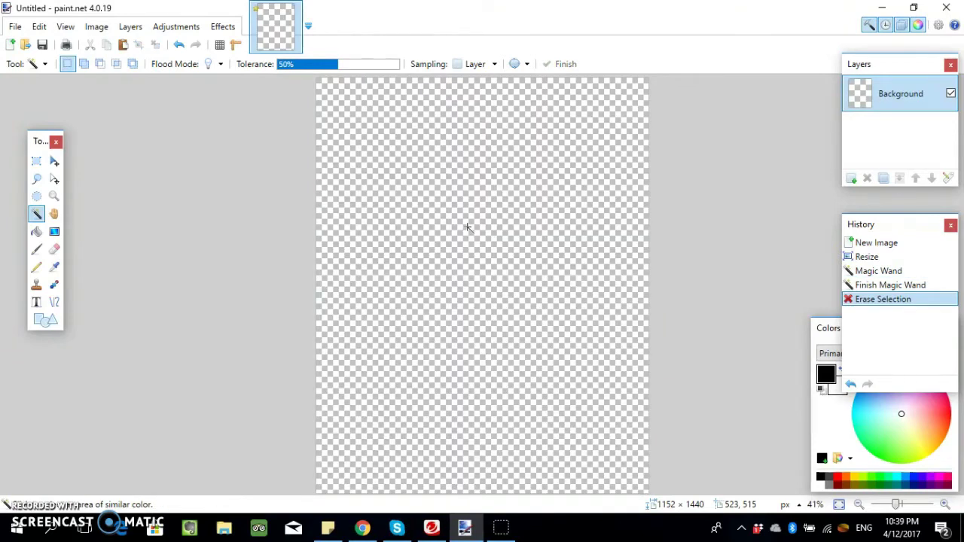
Step: Move the Colors window into clear view and swap the colors so that white is the primary color
{"action": "left_click_drag", "start_coordinate": [826, 327], "coordinate": [801, 305]}
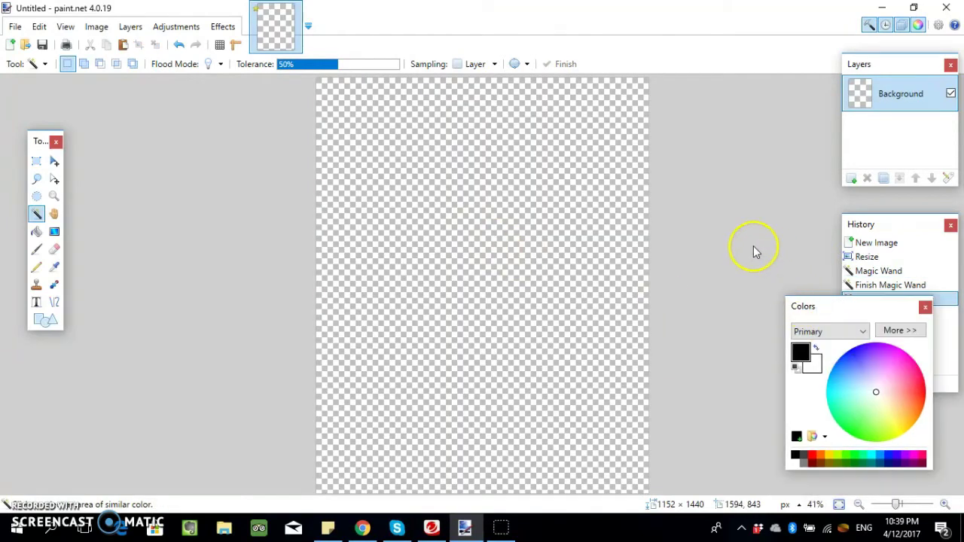
{"action": "left_click_drag", "start_coordinate": [755, 251], "coordinate": [755, 251]}
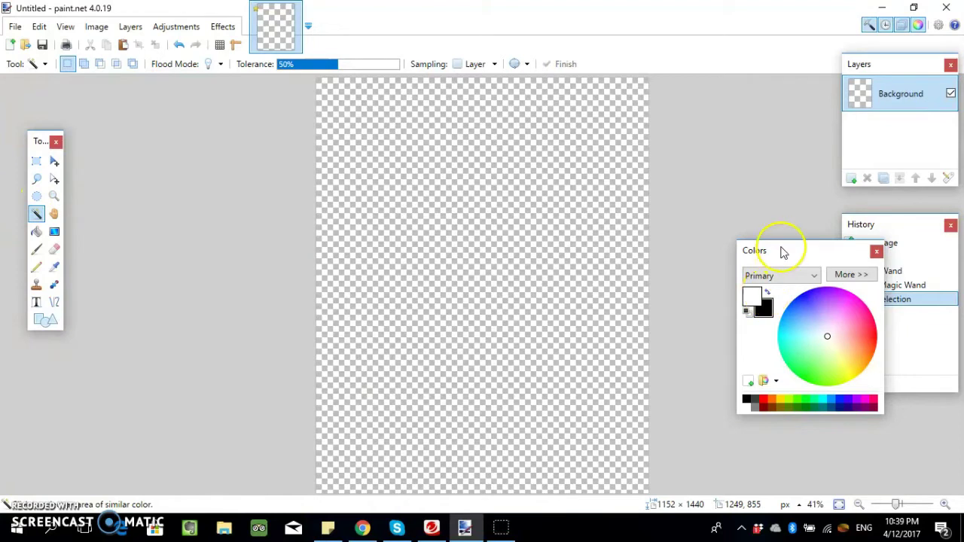
{"action": "left_click", "coordinate": [768, 293]}
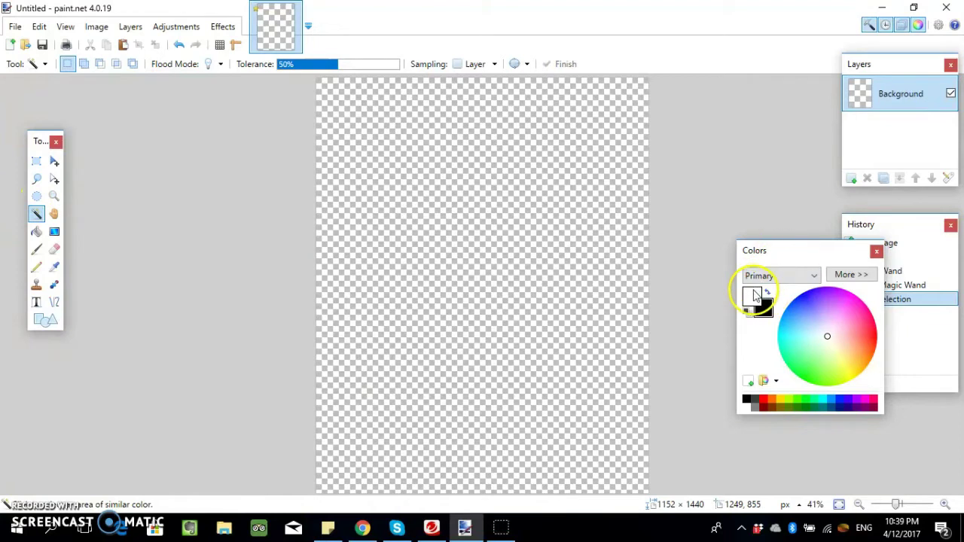
Step: Set up the Text tool with the Impact font at size 216
{"action": "left_click", "coordinate": [37, 307]}
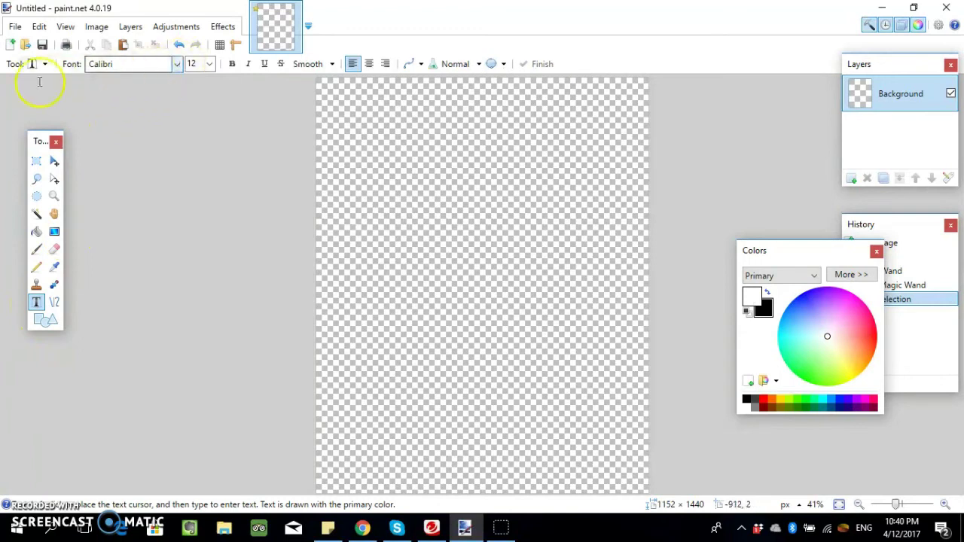
{"action": "left_click", "coordinate": [176, 64]}
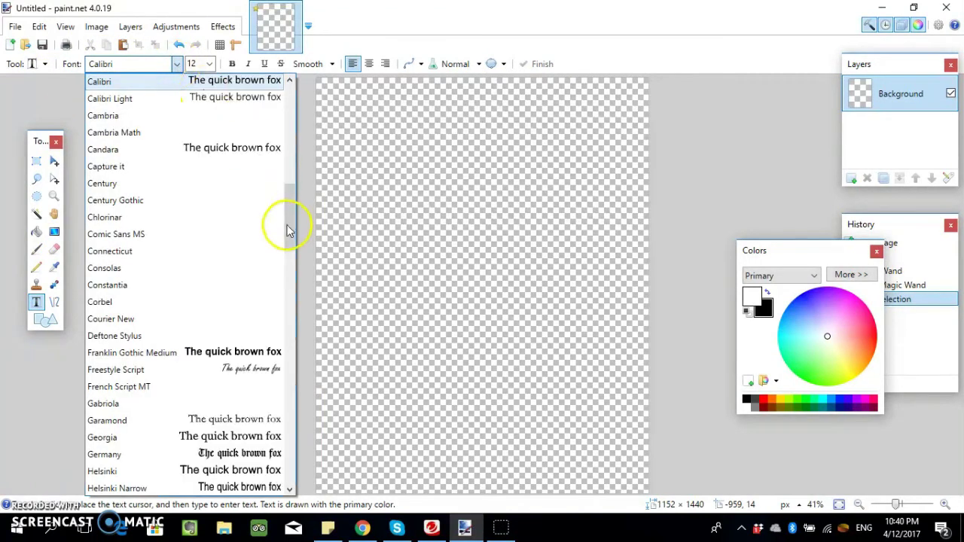
{"action": "scroll", "coordinate": [249, 237], "scroll_direction": "down", "scroll_amount": 3}
{"action": "scroll", "coordinate": [251, 238], "scroll_direction": "up", "scroll_amount": 3}
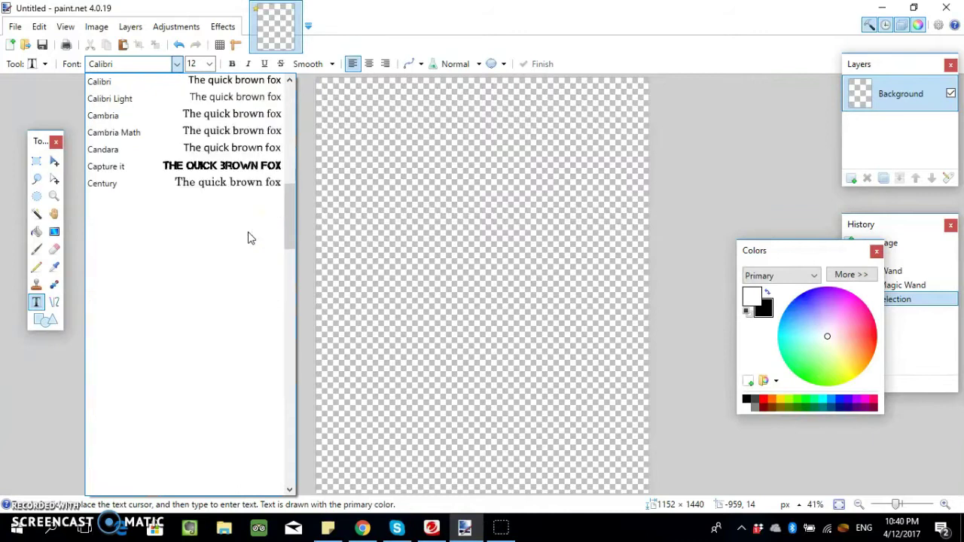
{"action": "scroll", "coordinate": [251, 238], "scroll_direction": "down", "scroll_amount": 3}
{"action": "scroll", "coordinate": [251, 238], "scroll_direction": "down", "scroll_amount": 1}
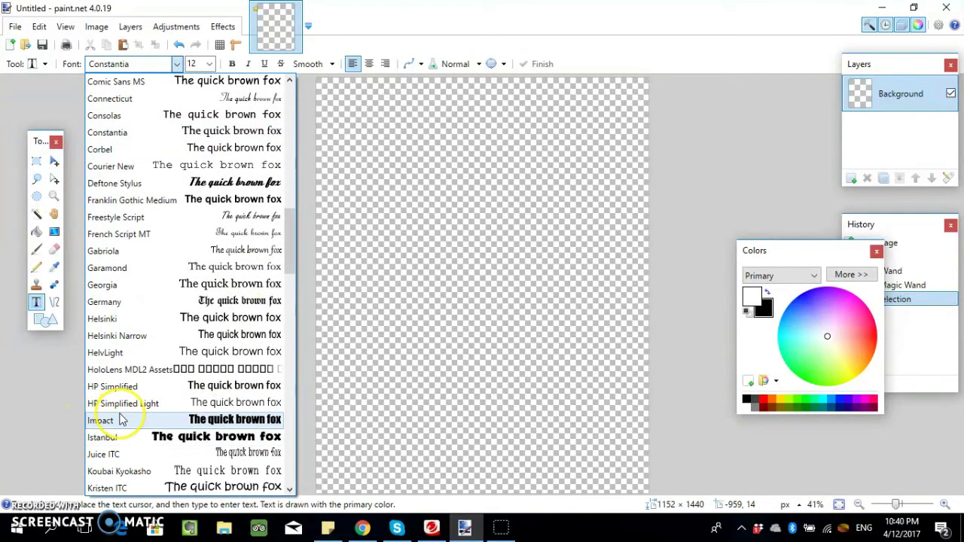
{"action": "left_click", "coordinate": [121, 420]}
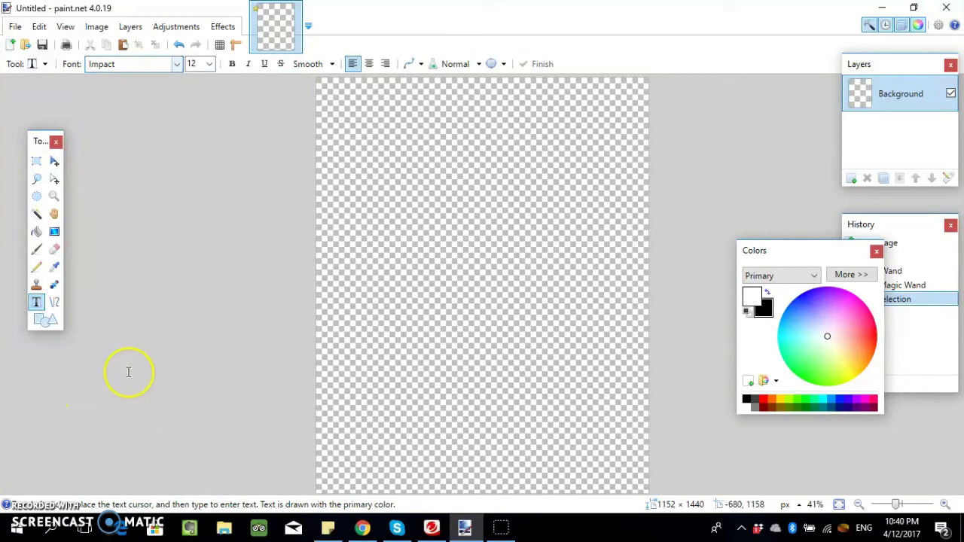
{"action": "left_click", "coordinate": [209, 64]}
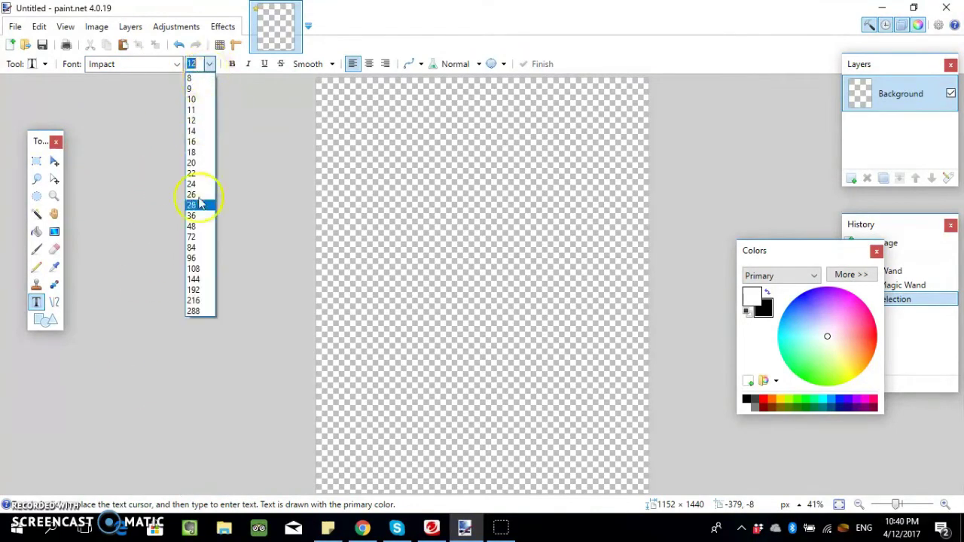
{"action": "left_click", "coordinate": [201, 301]}
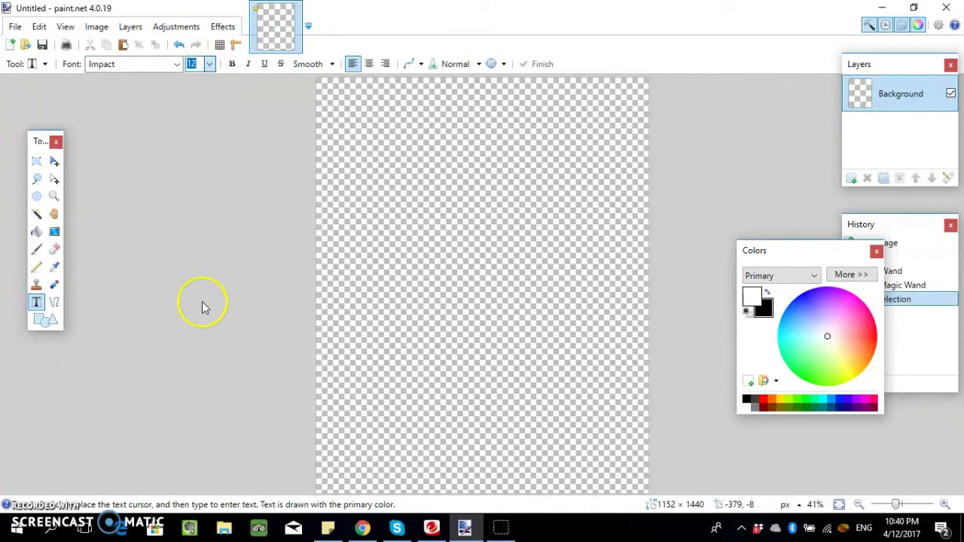
Step: Add the white text SUPPORT across the top of the canvas and shift it slightly upward
{"action": "left_click", "coordinate": [333, 128]}
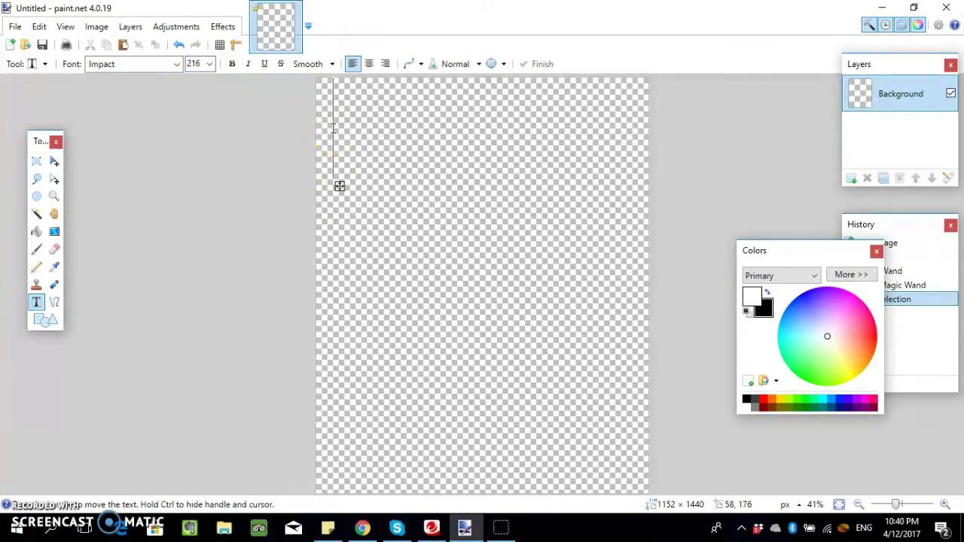
{"action": "type", "text": "SU"}
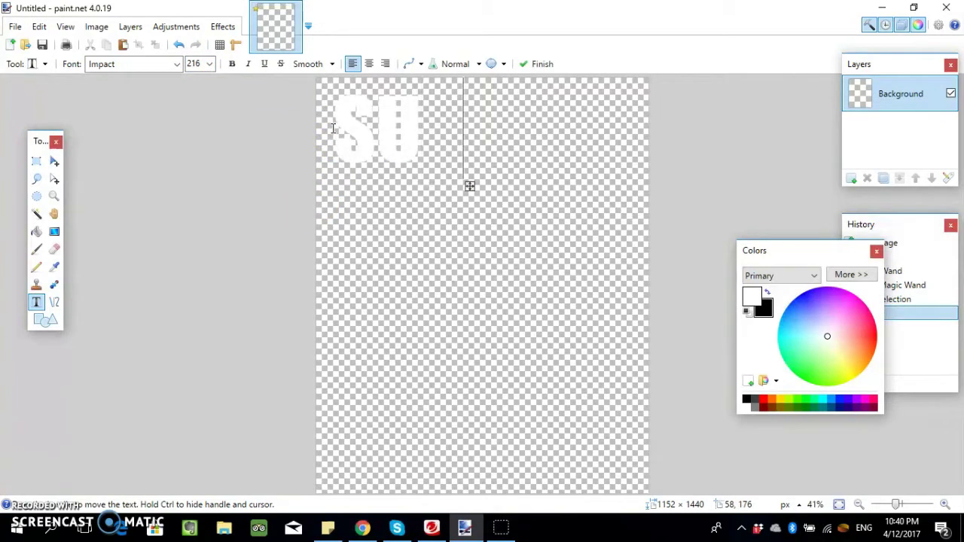
{"action": "type", "text": "PPORT"}
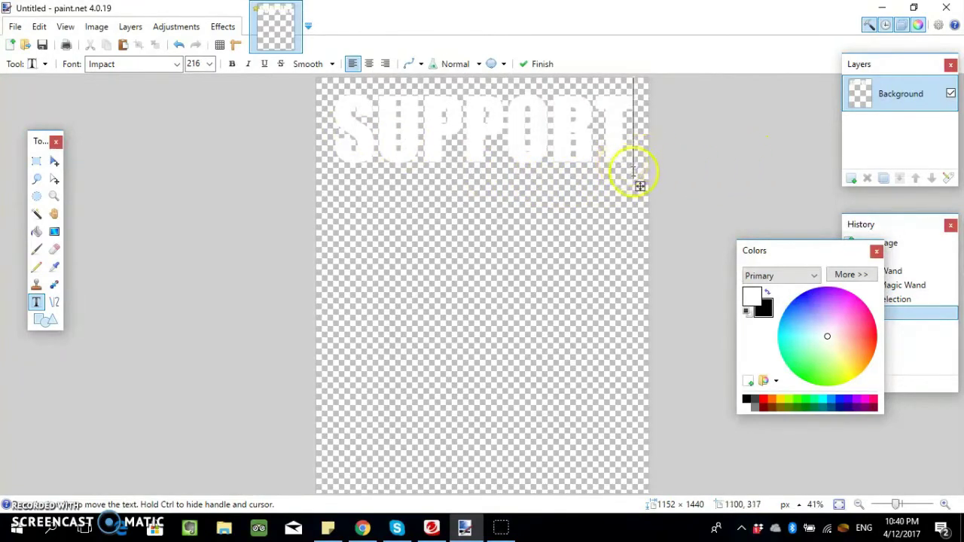
{"action": "left_click_drag", "start_coordinate": [639, 183], "coordinate": [638, 176]}
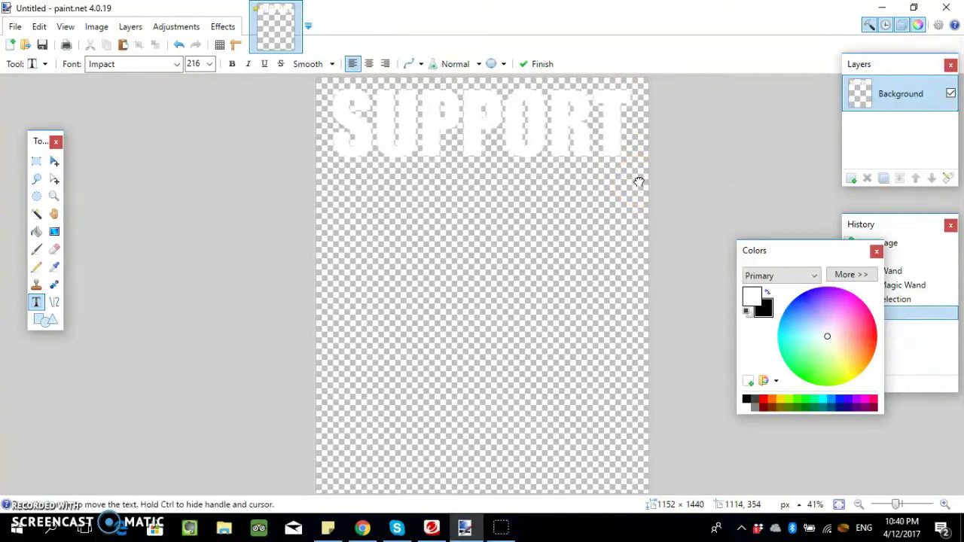
Step: Add a new layer and start a text line on it just below the word SUPPORT
{"action": "left_click", "coordinate": [852, 179]}
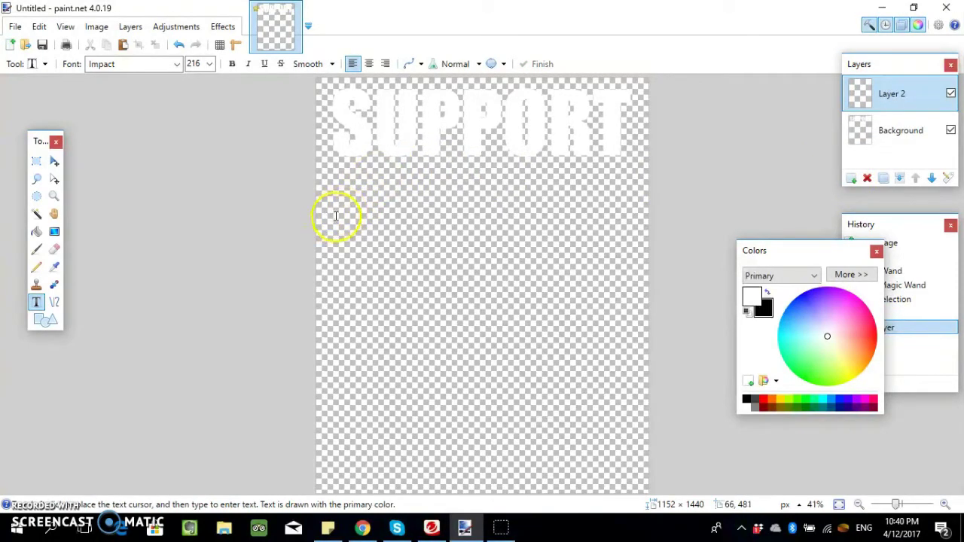
{"action": "left_click", "coordinate": [336, 214]}
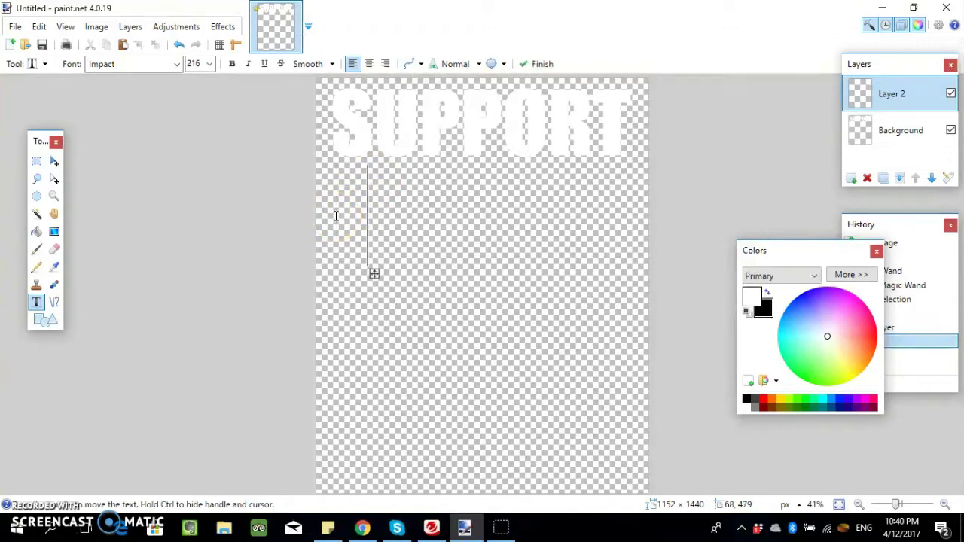
{"action": "type", "text": "LOCAL"}
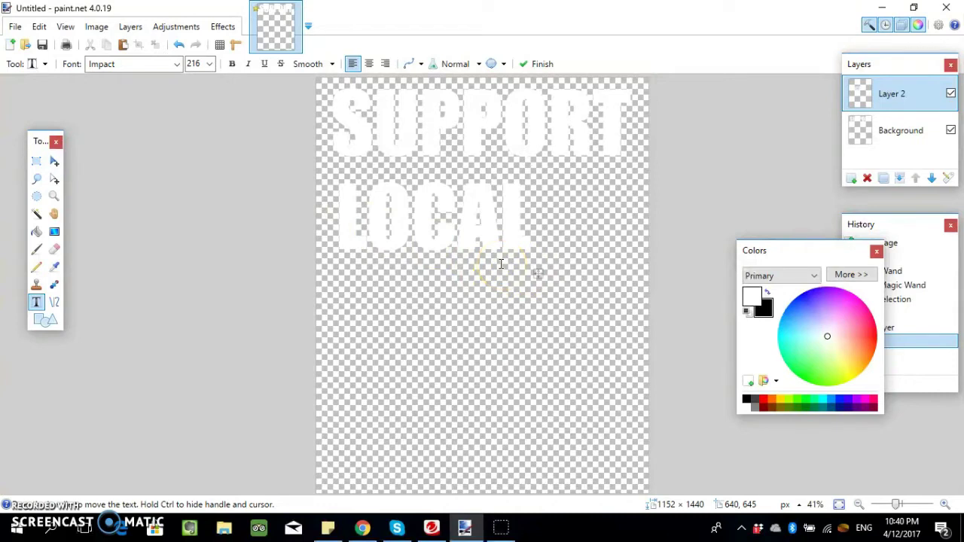
{"action": "key", "text": "BackSpace"}
{"action": "key", "text": "BackSpace"}
{"action": "key", "text": "BackSpace"}
{"action": "key", "text": "BackSpace"}
{"action": "key", "text": "BackSpace"}
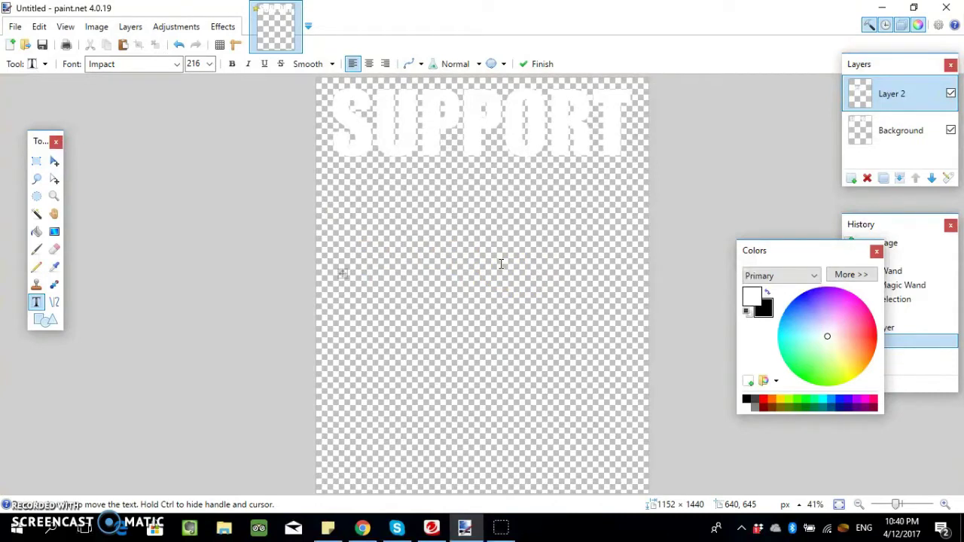
Step: Enter YOUR as the second text line and move it up close beneath SUPPORT, aligned with its left edge
{"action": "type", "text": "YOU.."}
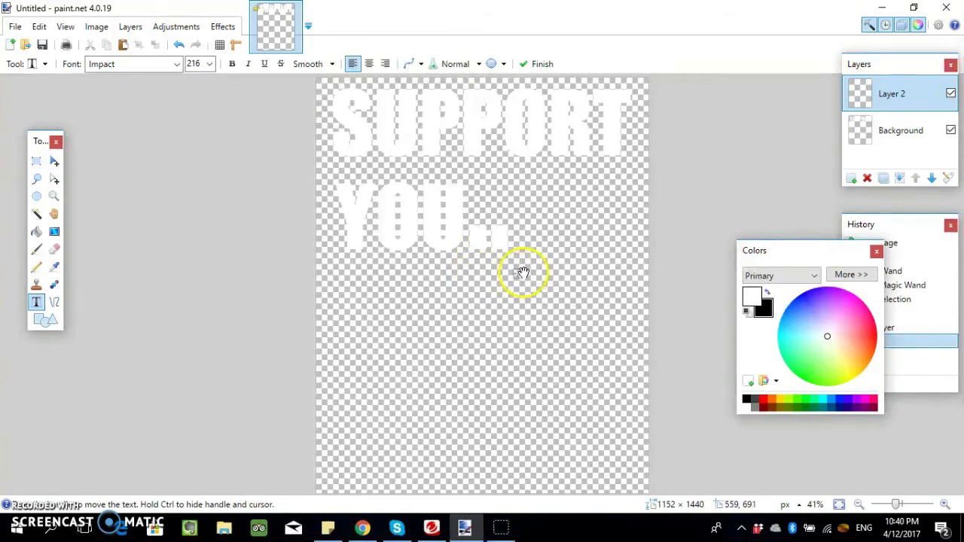
{"action": "key", "text": "BackSpace"}
{"action": "key", "text": "BackSpace"}
{"action": "type", "text": "R"}
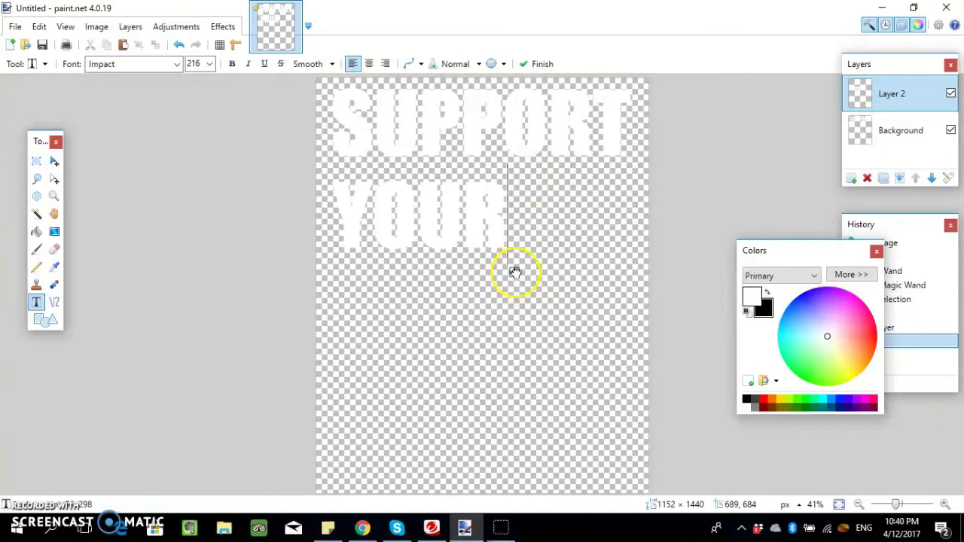
{"action": "left_click_drag", "start_coordinate": [516, 272], "coordinate": [516, 268]}
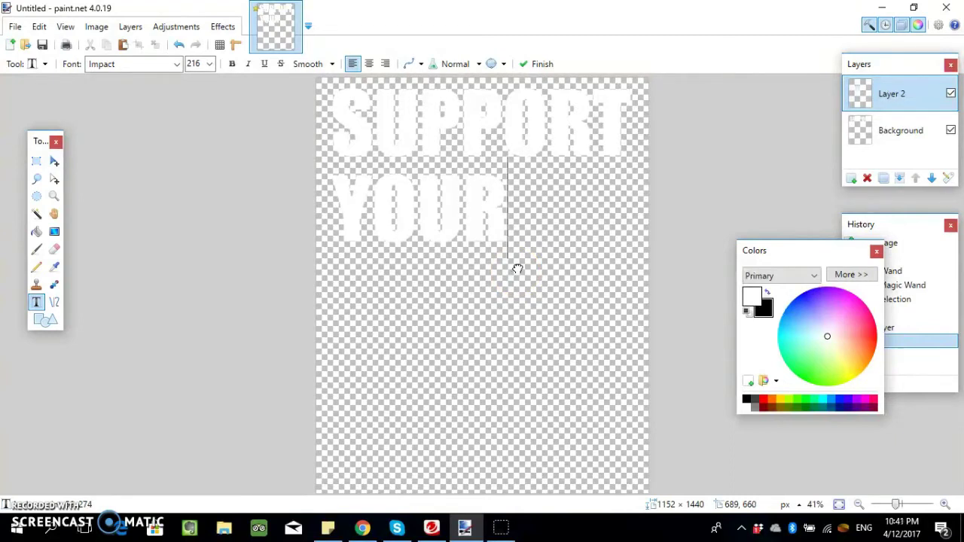
{"action": "left_click", "coordinate": [517, 276]}
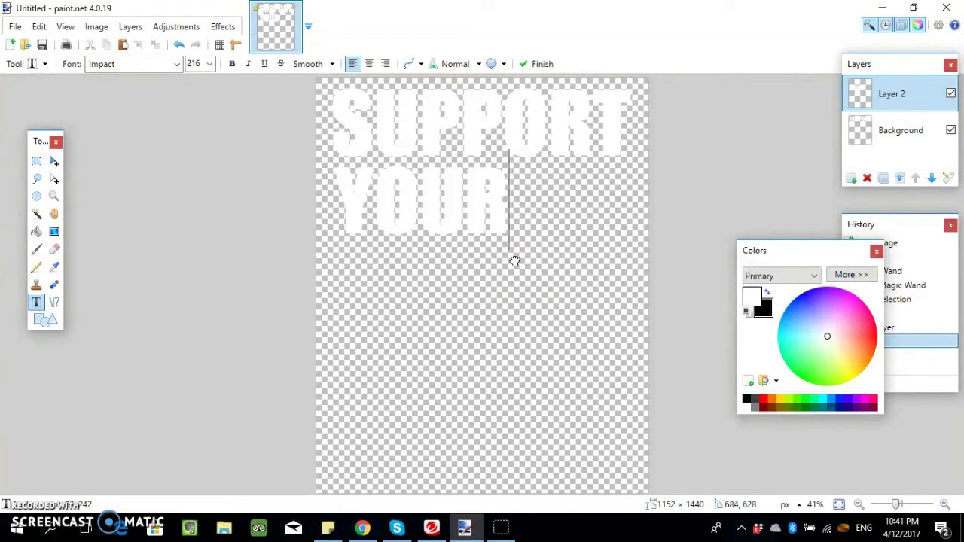
Step: Add a new layer and enter LOCAL as the third text line beneath YOUR, aligned with its left edge
{"action": "left_click", "coordinate": [852, 179]}
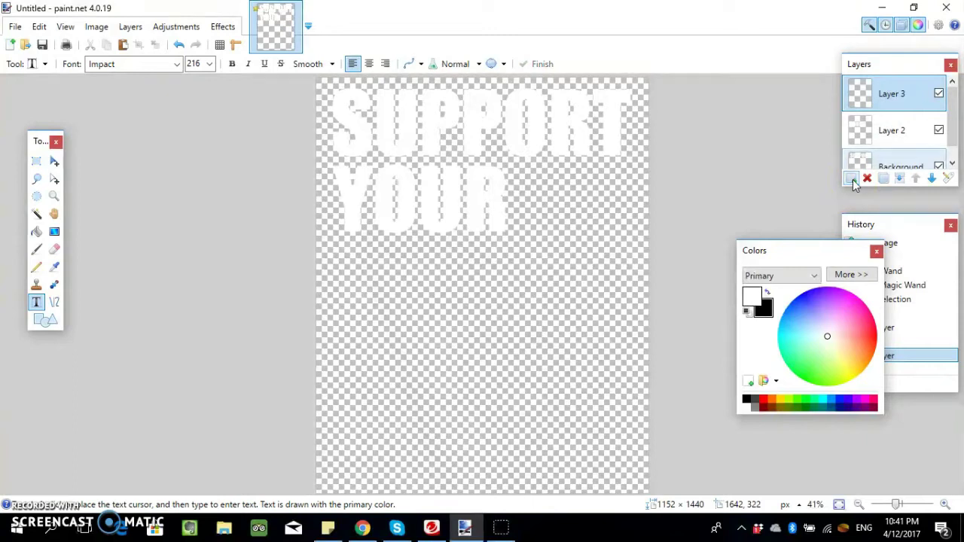
{"action": "left_click", "coordinate": [336, 282]}
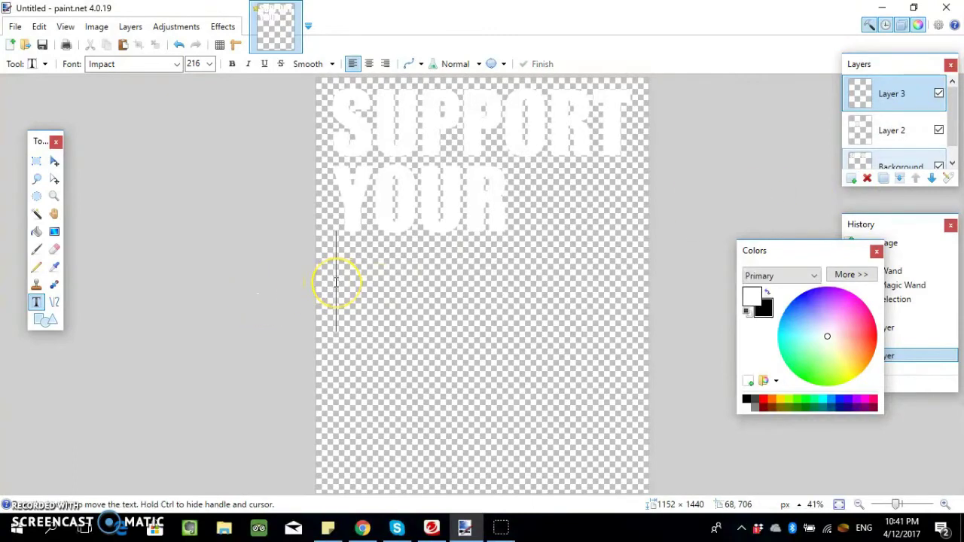
{"action": "type", "text": "L"}
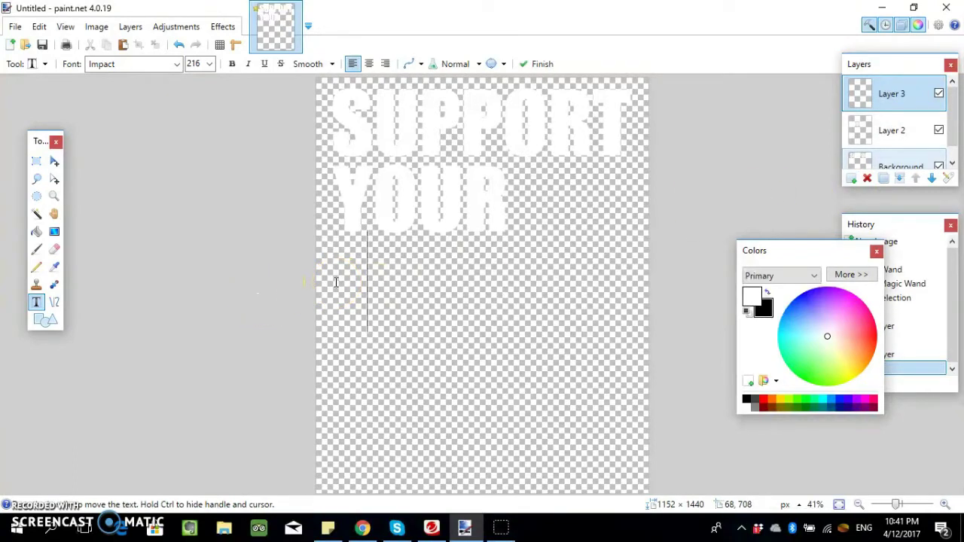
{"action": "type", "text": "OCAL"}
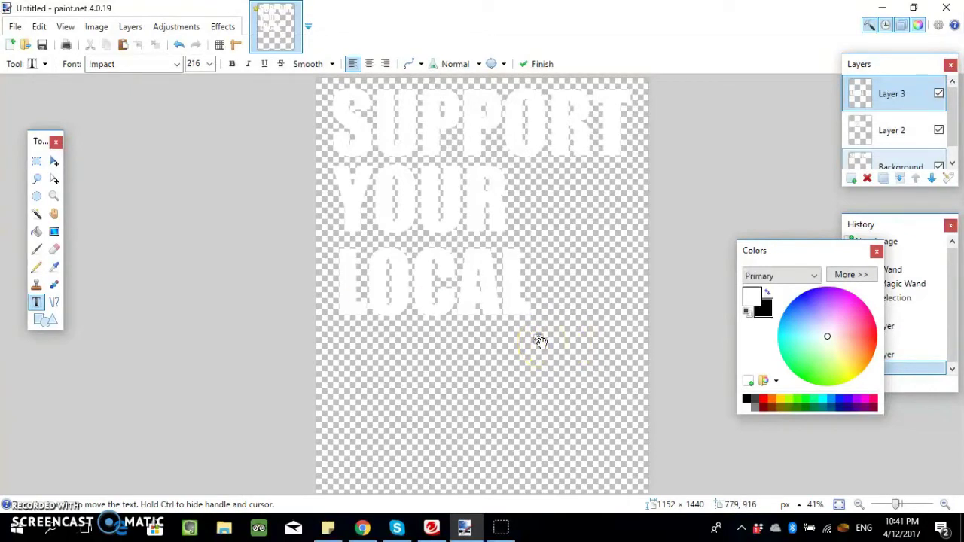
Step: Copy the word LOCAL using a rectangular selection of about 708 × 282 px around it
{"action": "left_click", "coordinate": [216, 319]}
{"action": "left_click", "coordinate": [55, 175]}
{"action": "left_click", "coordinate": [37, 164]}
{"action": "left_click", "coordinate": [37, 164]}
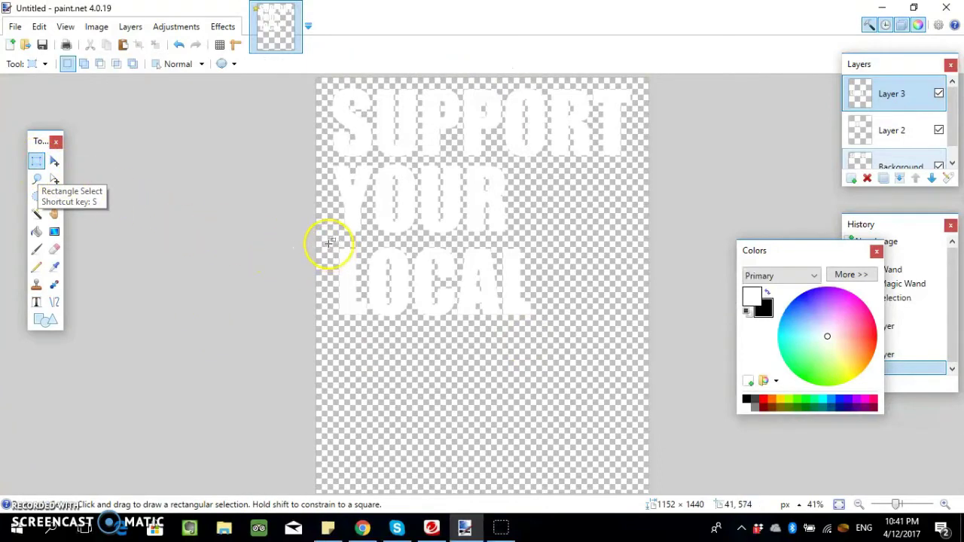
{"action": "left_click_drag", "start_coordinate": [329, 243], "coordinate": [533, 324]}
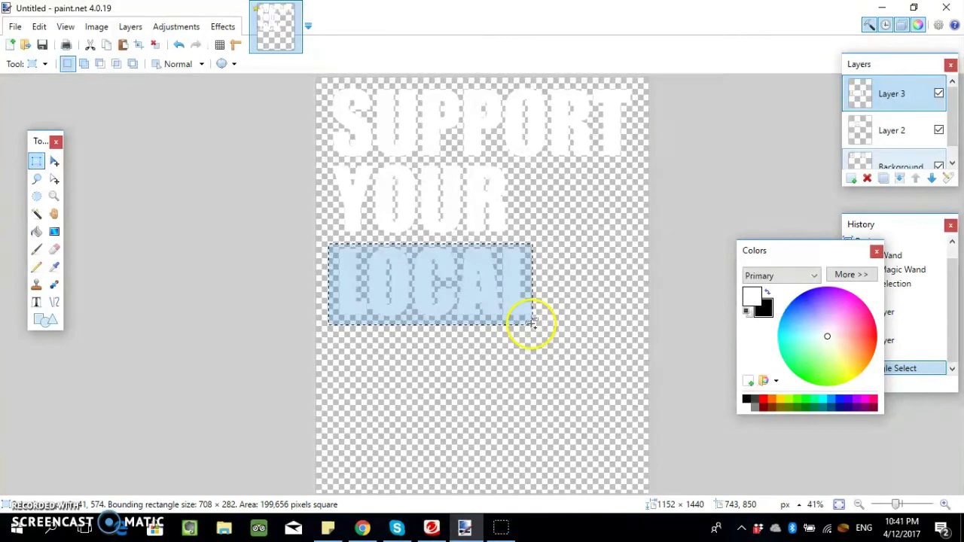
Step: Replace the LOCAL text layer with a new layer holding the pasted copy, narrowed to about 646 px wide to match YOUR
{"action": "left_click", "coordinate": [867, 182]}
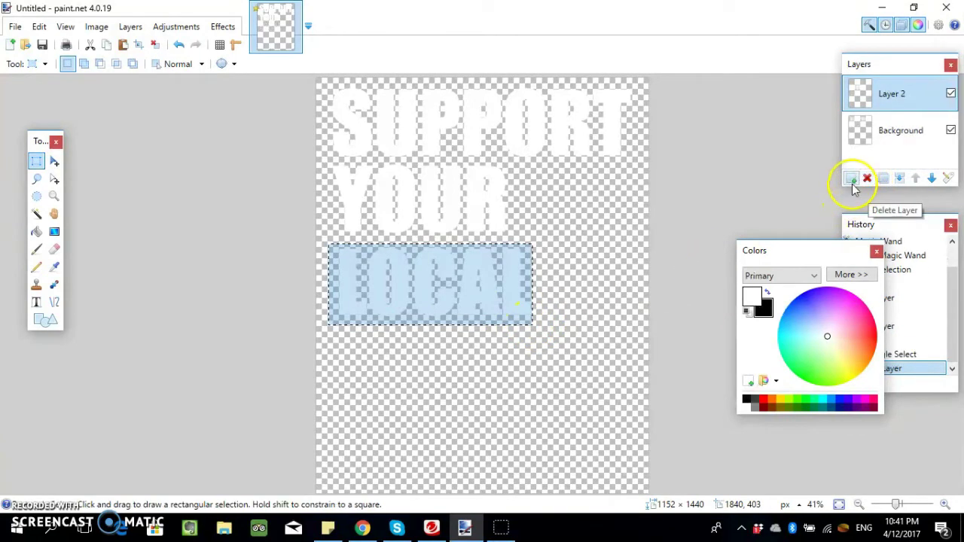
{"action": "left_click", "coordinate": [852, 179]}
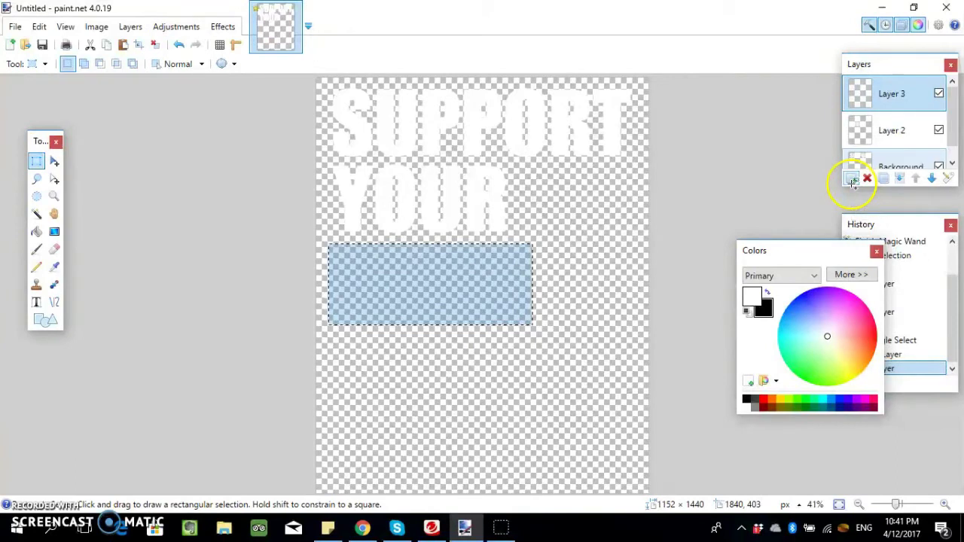
{"action": "left_click", "coordinate": [851, 181]}
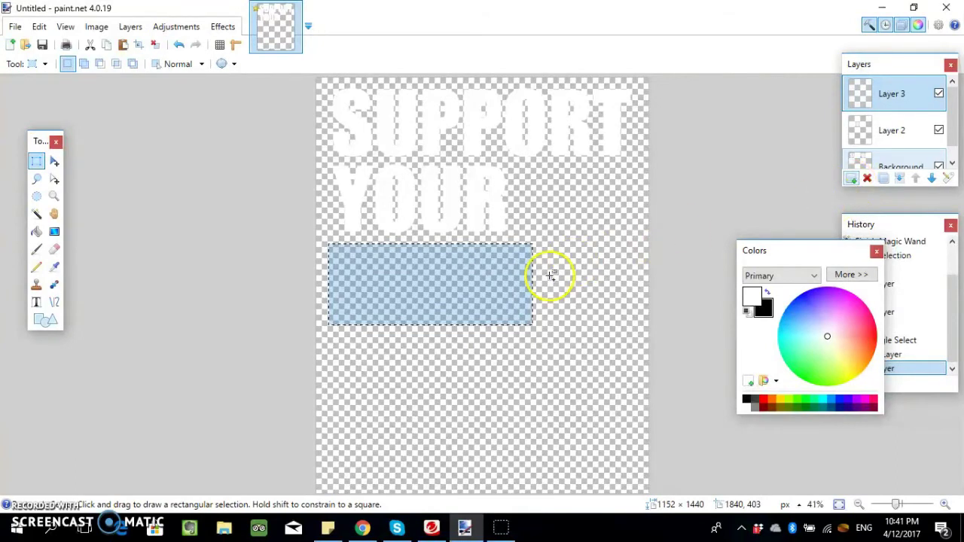
{"action": "key", "text": "m"}
{"action": "key", "text": "ctrl+v"}
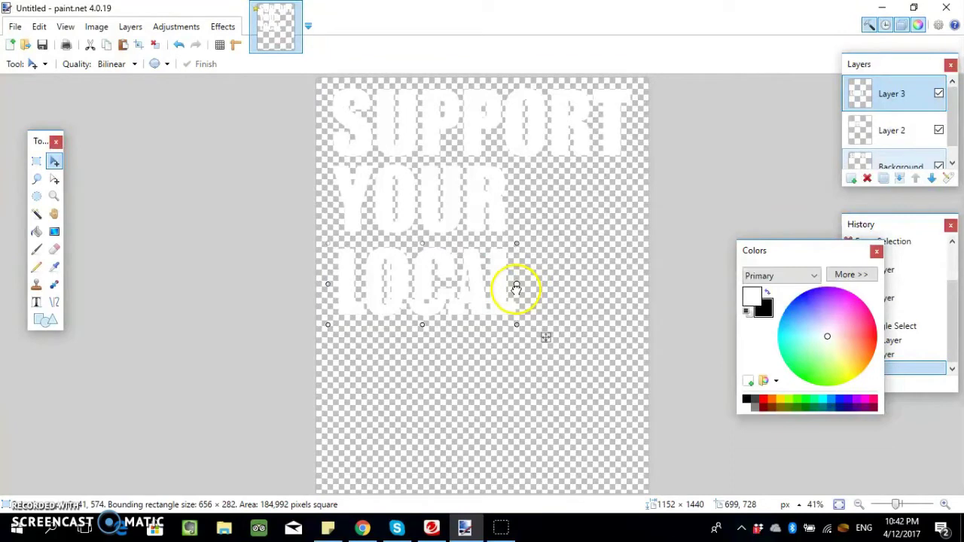
{"action": "left_click", "coordinate": [473, 213]}
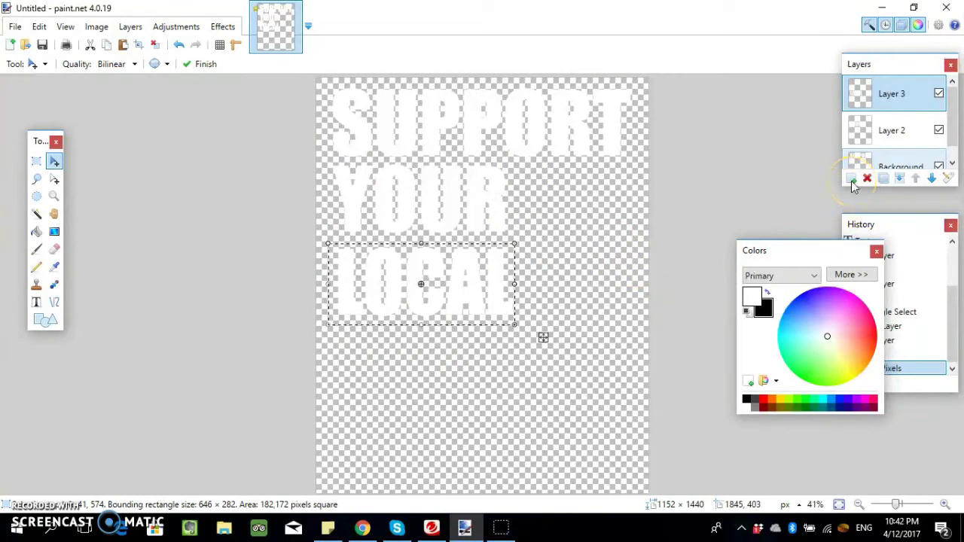
Step: Add another new layer for the fourth line and clear the selection around LOCAL
{"action": "key", "text": "ctrl+shift+n"}
{"action": "left_click", "coordinate": [38, 26]}
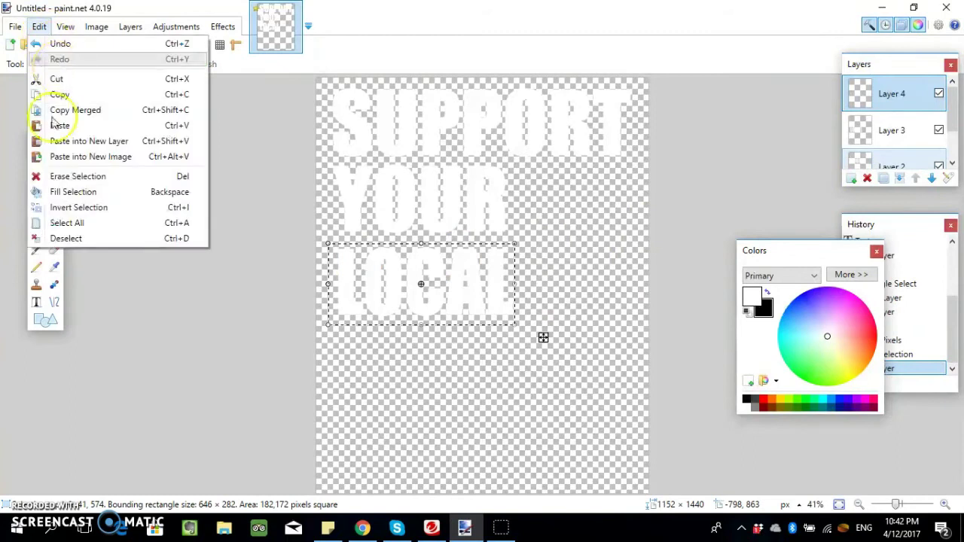
{"action": "left_click", "coordinate": [100, 241]}
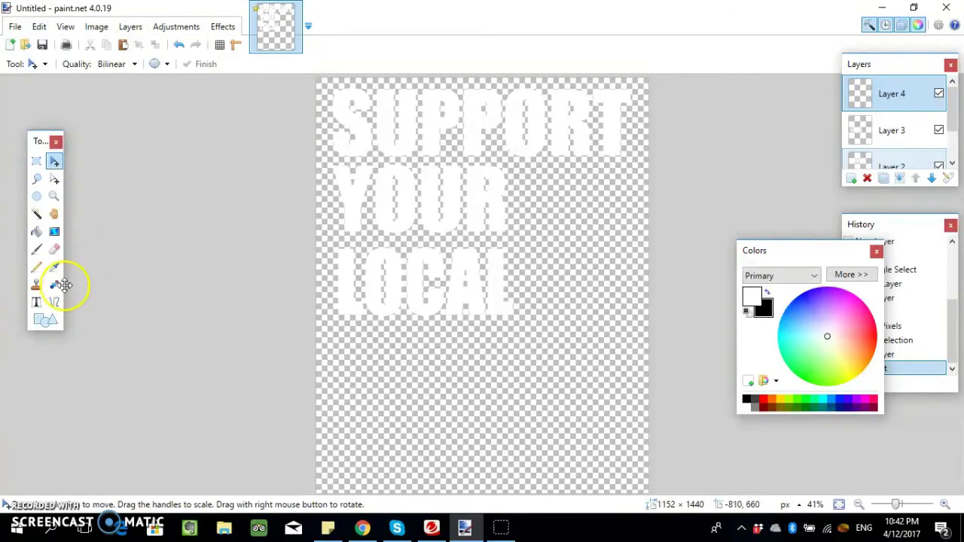
Step: Set the text size to 288 and enter CHEF as the fourth line below LOCAL
{"action": "left_click", "coordinate": [36, 302]}
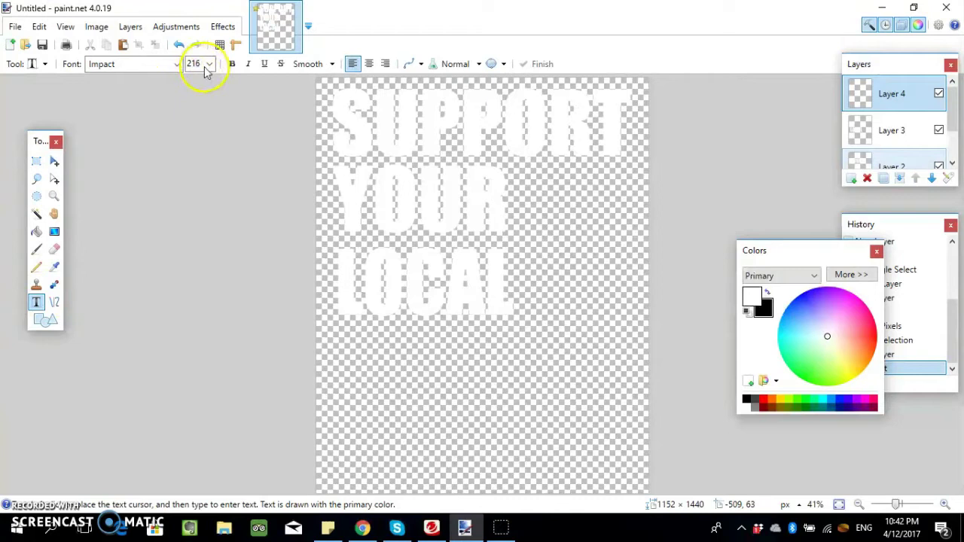
{"action": "left_click", "coordinate": [209, 64]}
{"action": "left_click", "coordinate": [194, 311]}
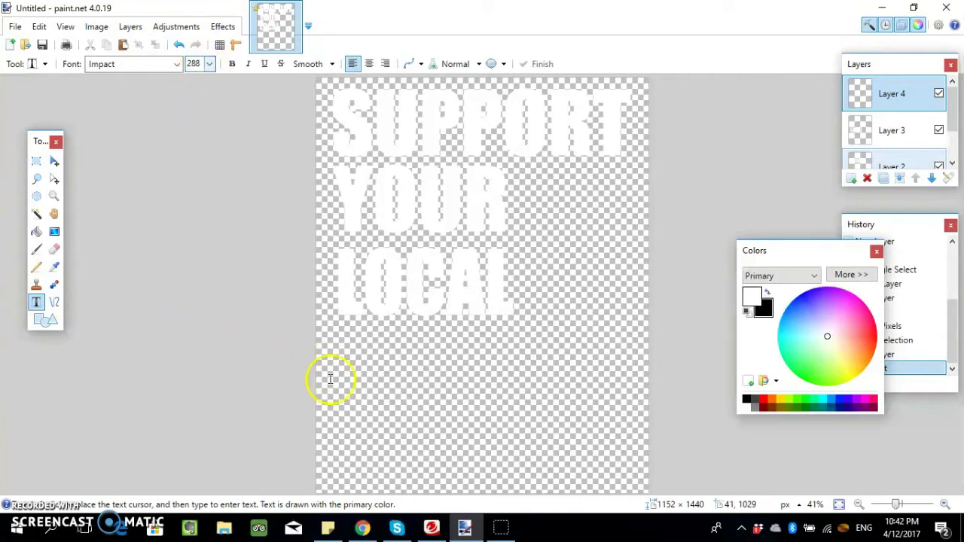
{"action": "left_click", "coordinate": [358, 393]}
{"action": "type", "text": "C"}
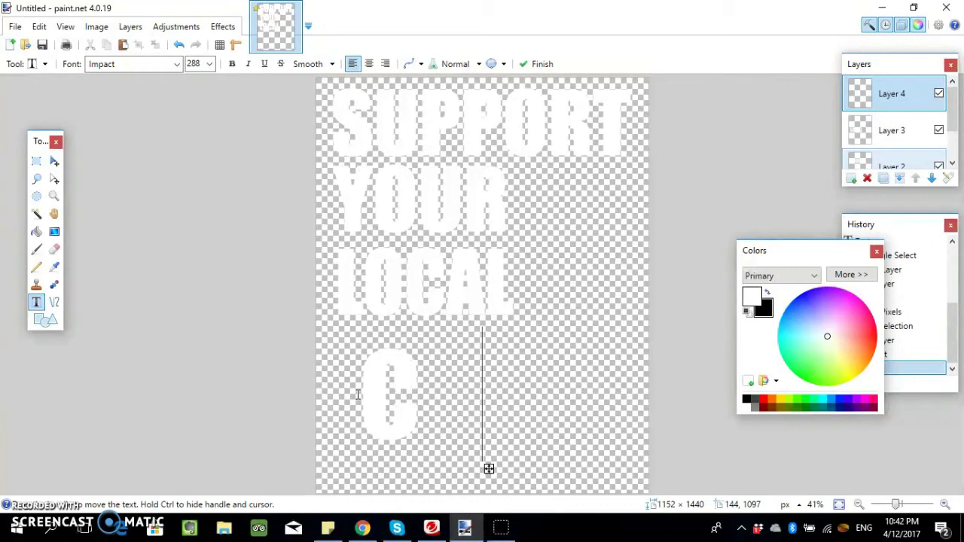
{"action": "type", "text": "HEF"}
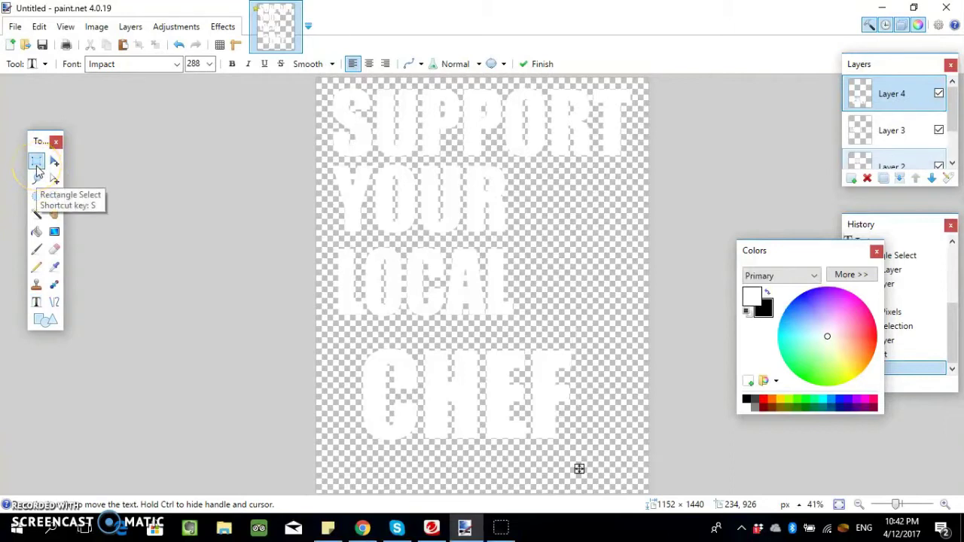
Step: Copy CHEF with a rectangular selection and paste it onto a new layer that replaces its original text layer
{"action": "left_click", "coordinate": [36, 164]}
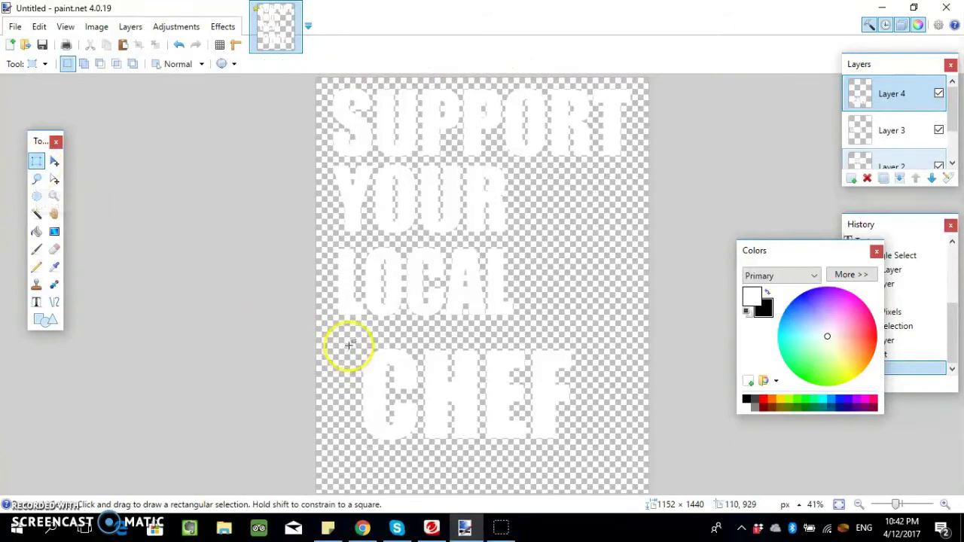
{"action": "left_click_drag", "start_coordinate": [350, 341], "coordinate": [579, 445]}
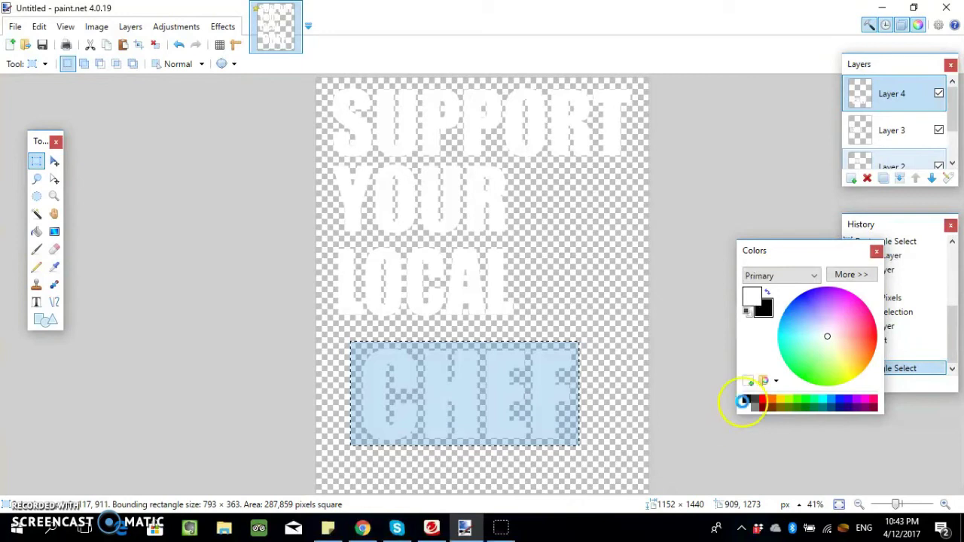
{"action": "left_click", "coordinate": [844, 230]}
{"action": "left_click", "coordinate": [866, 178]}
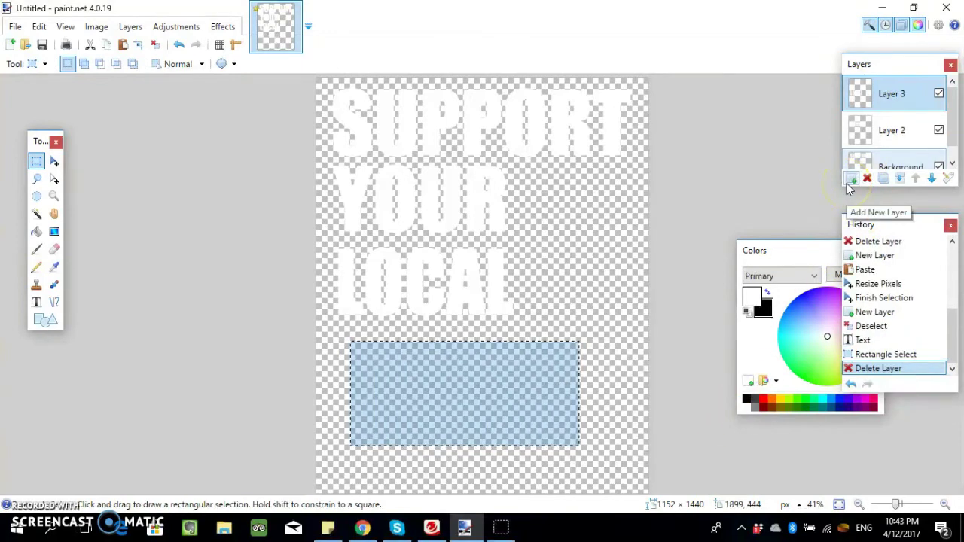
{"action": "left_click", "coordinate": [847, 181]}
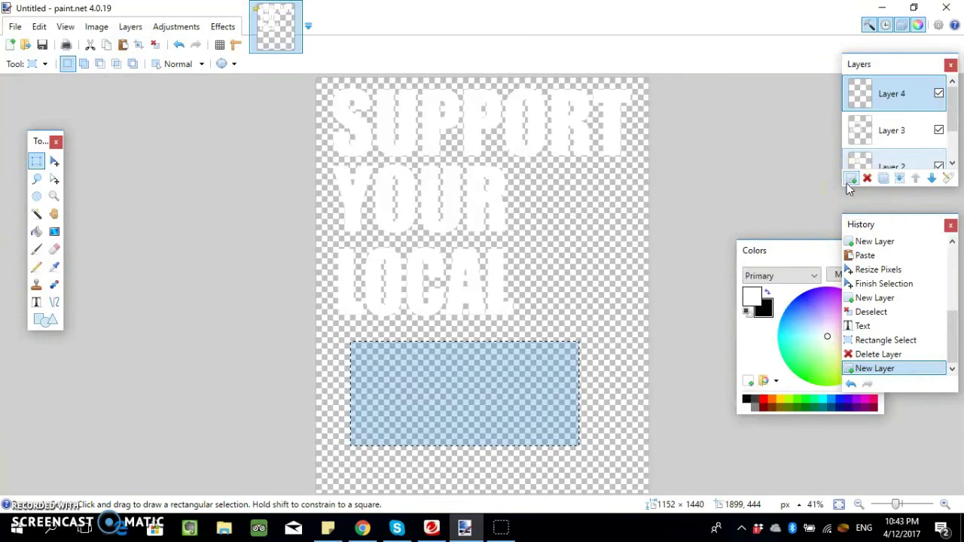
{"action": "key", "text": "m"}
{"action": "key", "text": "ctrl+v"}
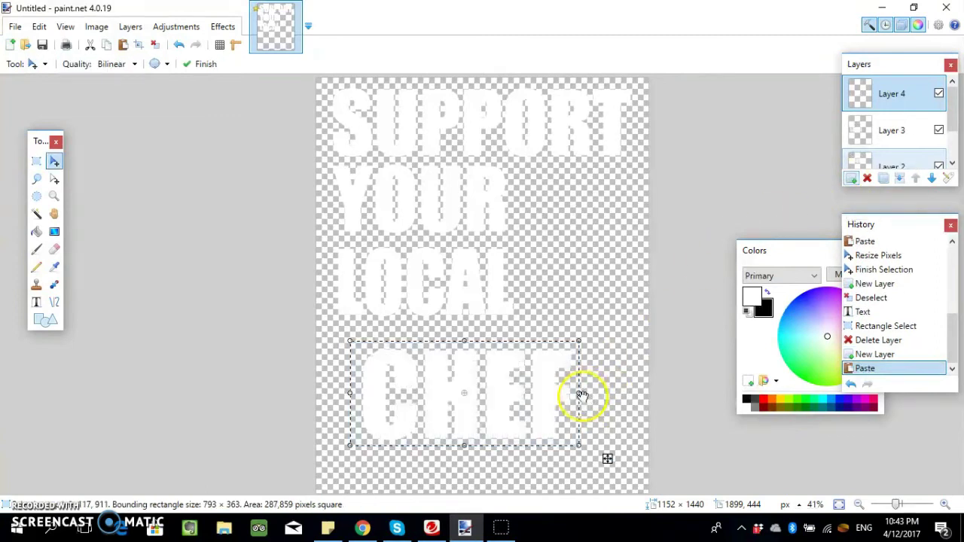
Step: Stretch CHEF across the canvas width and up close beneath LOCAL, to about 1193 × 455 px, and clear the selection
{"action": "left_click_drag", "start_coordinate": [580, 400], "coordinate": [645, 393]}
{"action": "left_click_drag", "start_coordinate": [350, 393], "coordinate": [301, 398]}
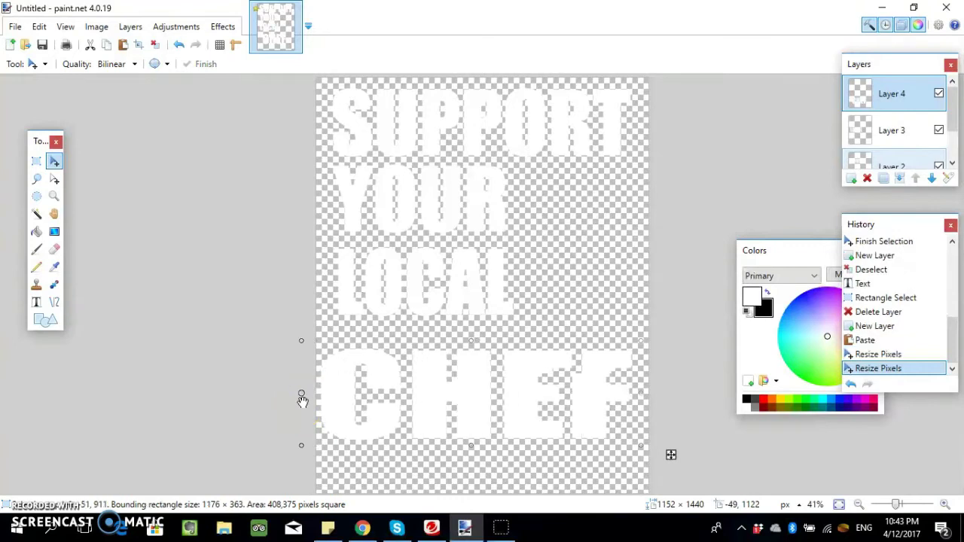
{"action": "left_click_drag", "start_coordinate": [644, 396], "coordinate": [648, 396]}
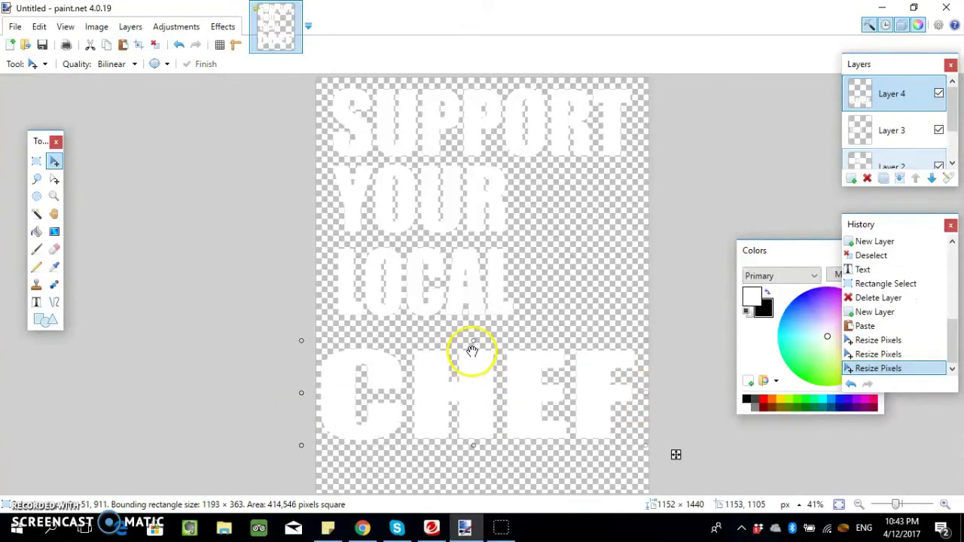
{"action": "left_click_drag", "start_coordinate": [477, 333], "coordinate": [474, 327]}
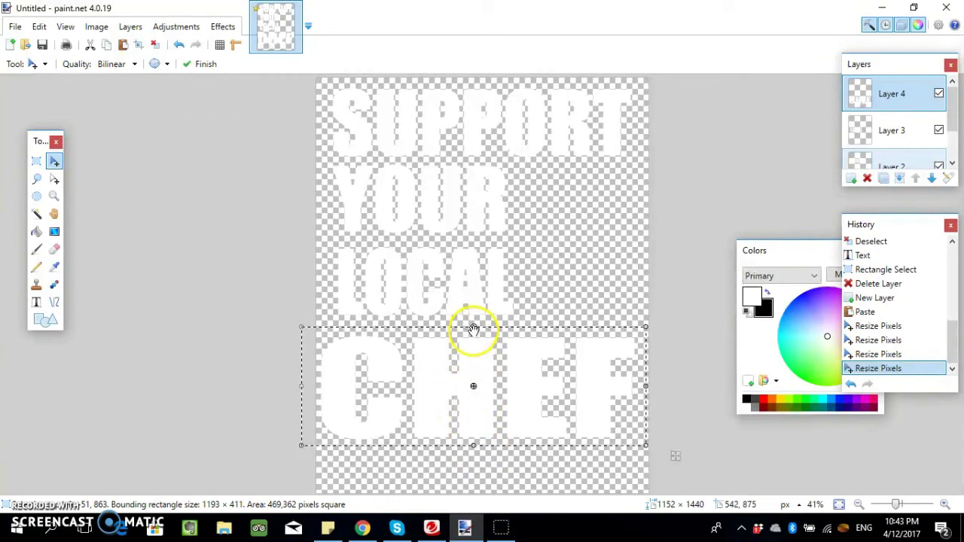
{"action": "left_click_drag", "start_coordinate": [474, 324], "coordinate": [476, 319]}
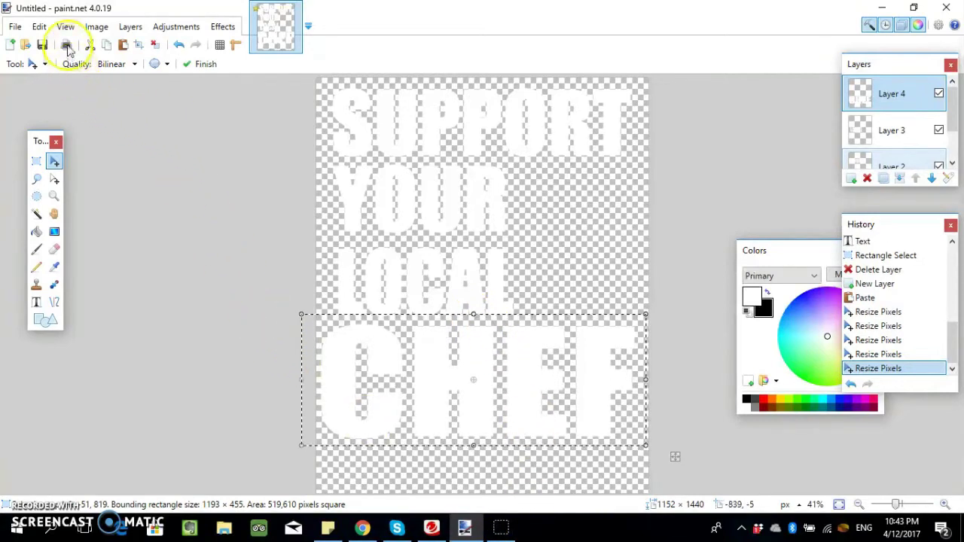
{"action": "left_click", "coordinate": [40, 26]}
{"action": "left_click", "coordinate": [82, 239]}
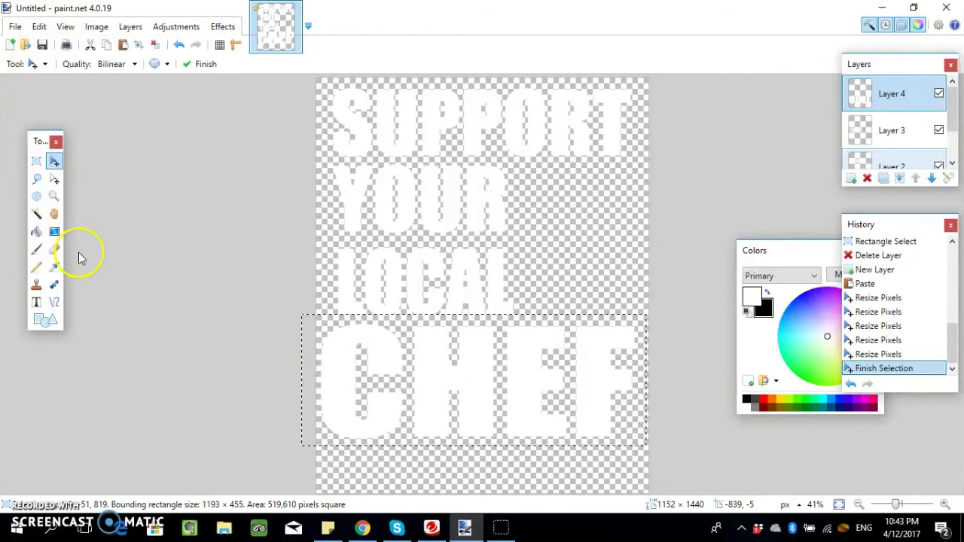
Step: Merge all the text layers down into the Background layer
{"action": "left_click", "coordinate": [901, 180]}
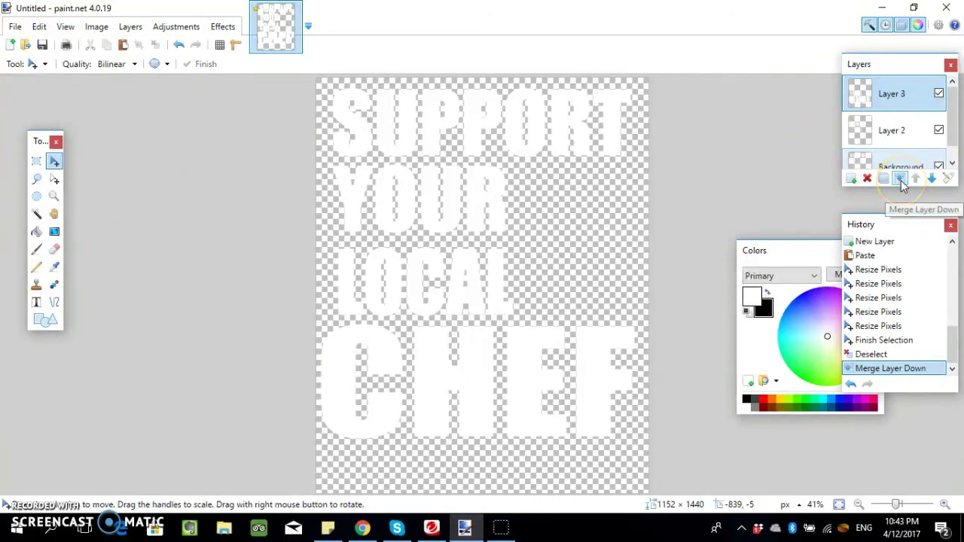
{"action": "left_click", "coordinate": [901, 180]}
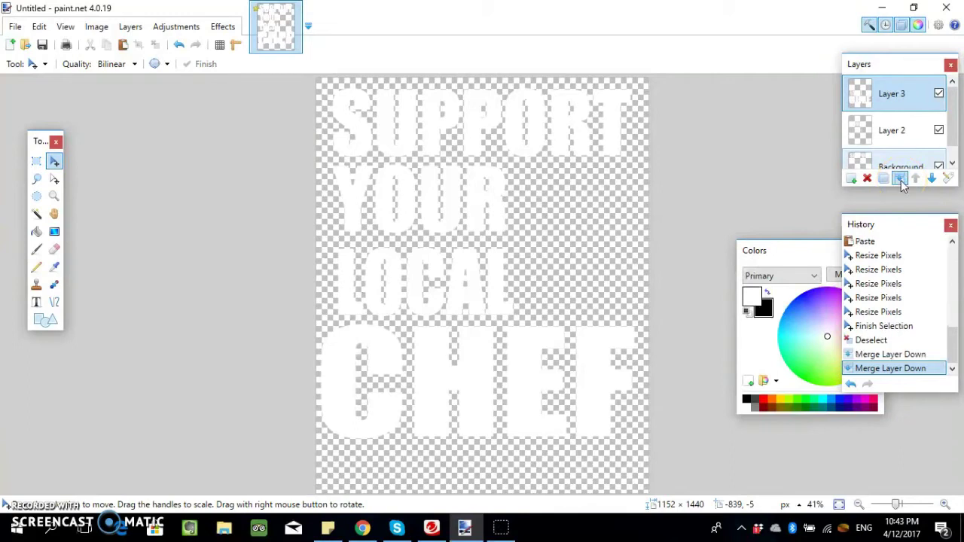
{"action": "left_click", "coordinate": [901, 180]}
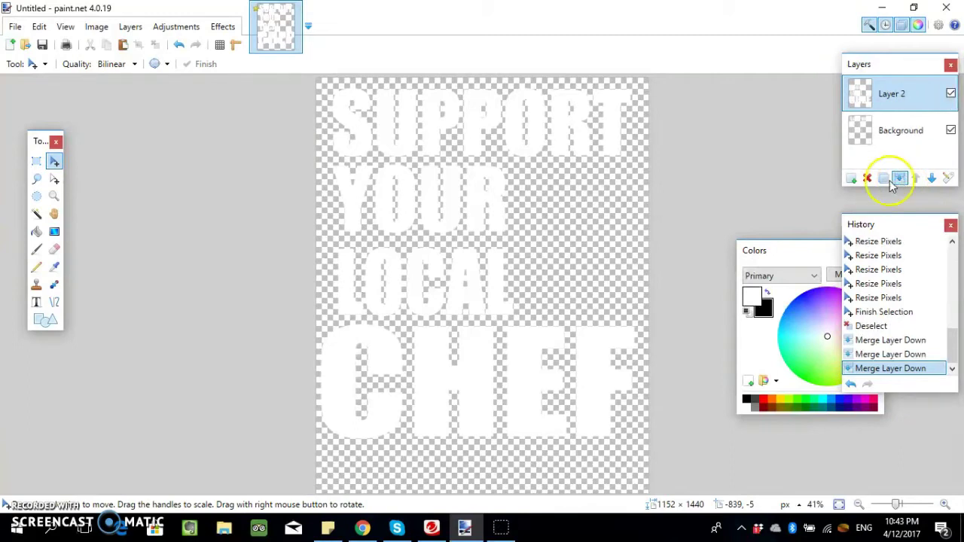
Step: Apply a Glow effect with radius 20, brightness -100 and contrast 10 to the merged text, and repeat the same glow once
{"action": "left_click", "coordinate": [223, 28]}
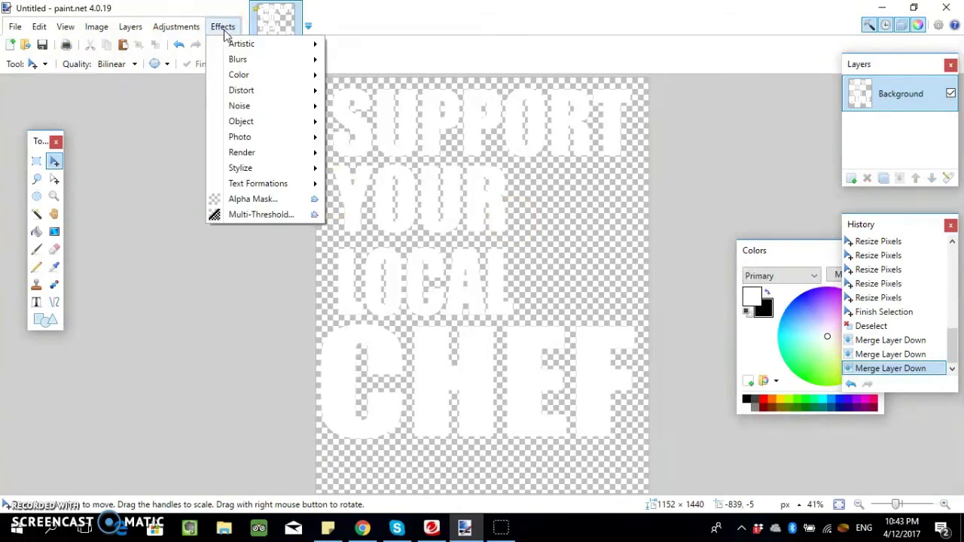
{"action": "mouse_move", "coordinate": [254, 141]}
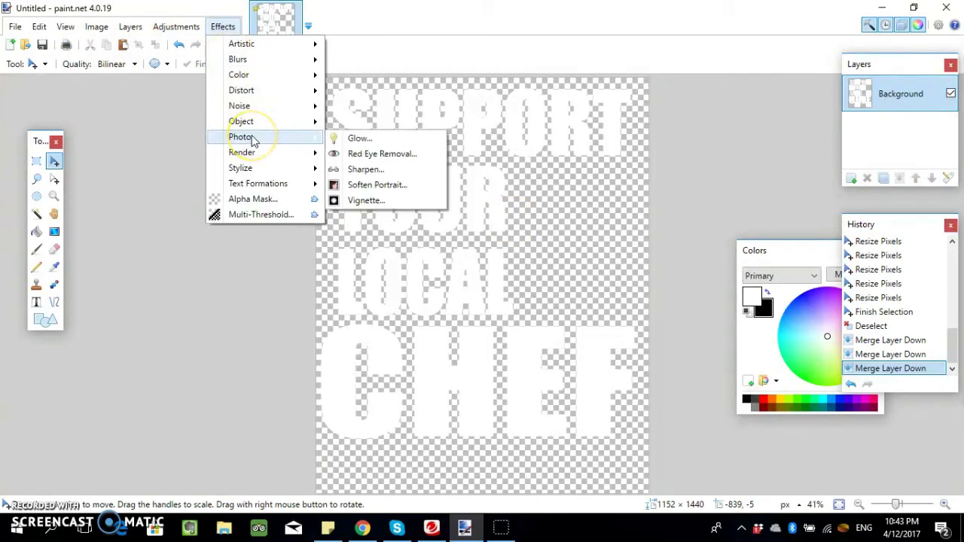
{"action": "left_click", "coordinate": [336, 142]}
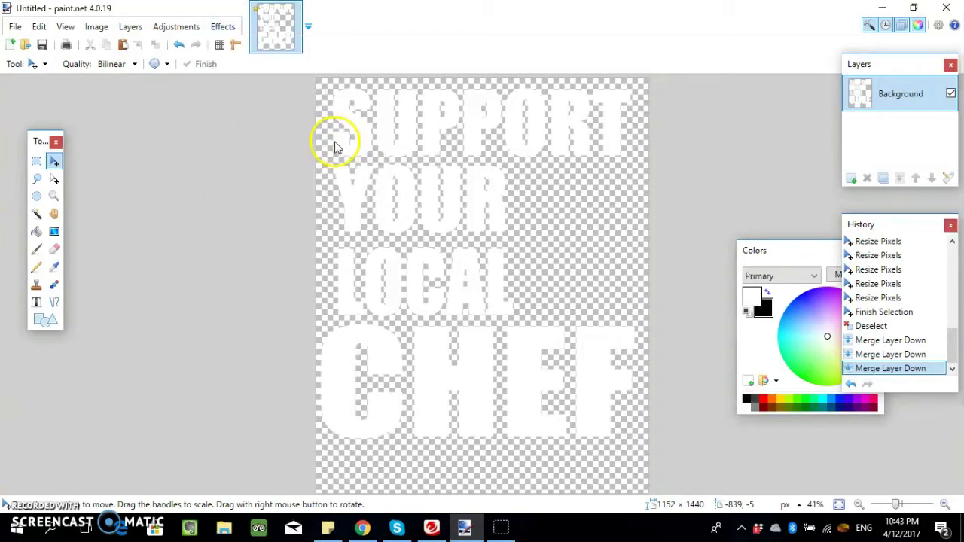
{"action": "left_click_drag", "start_coordinate": [442, 195], "coordinate": [123, 169]}
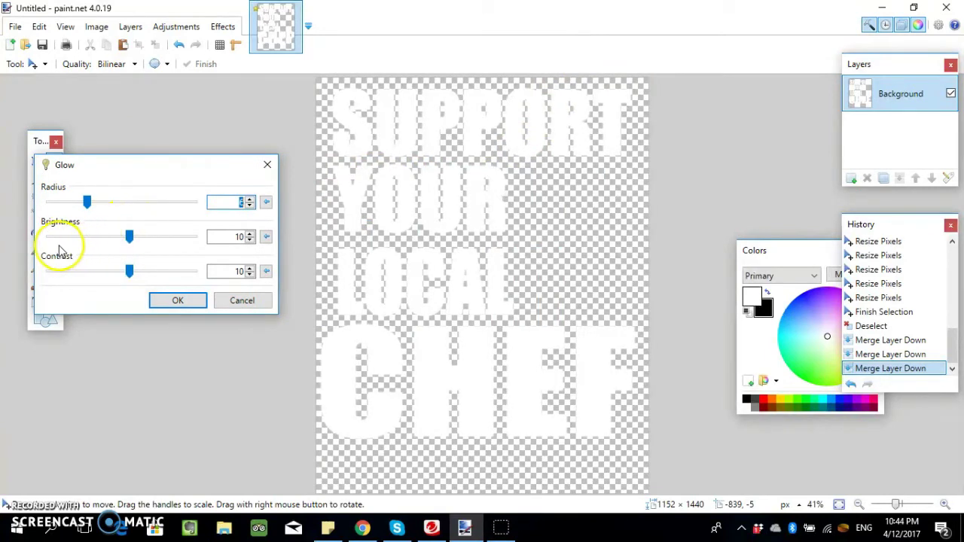
{"action": "left_click", "coordinate": [129, 236]}
{"action": "left_click_drag", "start_coordinate": [130, 237], "coordinate": [45, 234]}
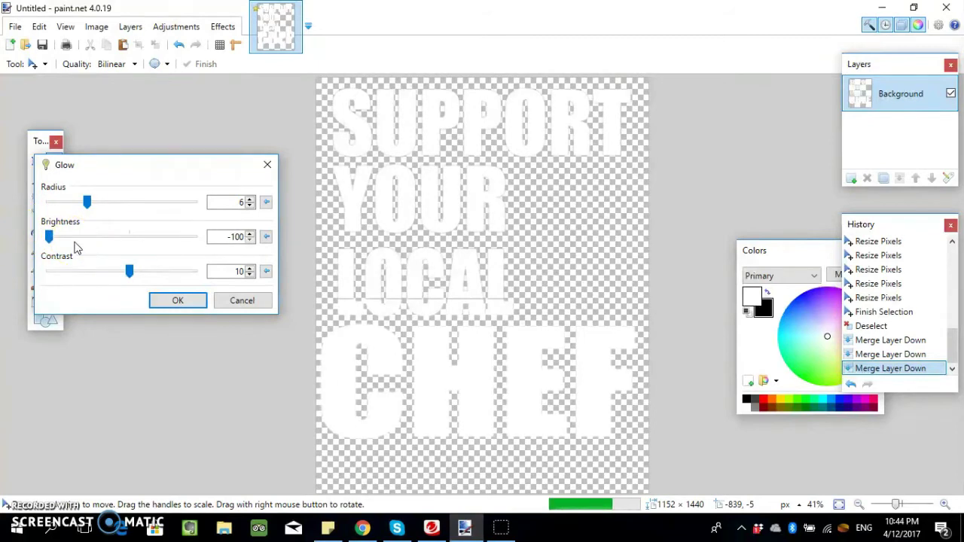
{"action": "left_click", "coordinate": [87, 202]}
{"action": "left_click_drag", "start_coordinate": [90, 206], "coordinate": [195, 205]}
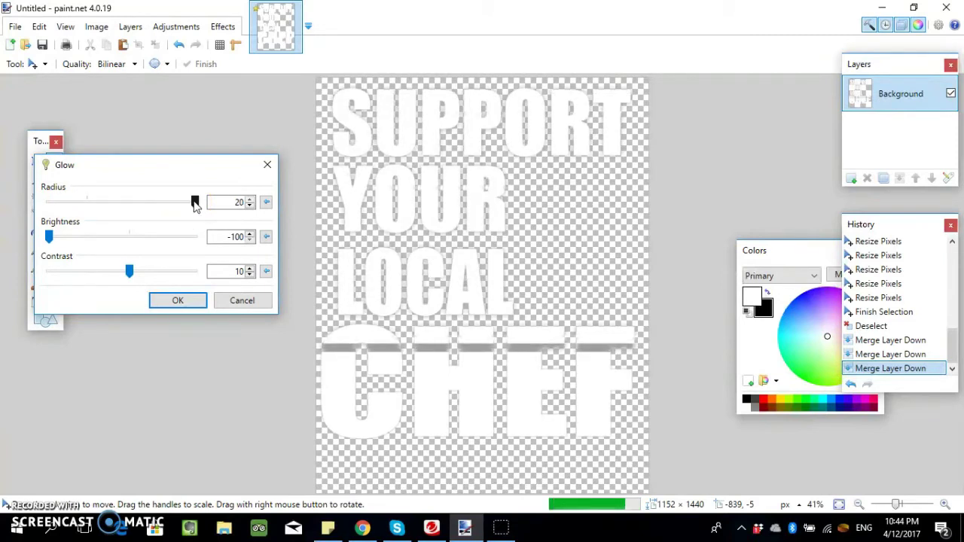
{"action": "left_click_drag", "start_coordinate": [196, 205], "coordinate": [196, 205]}
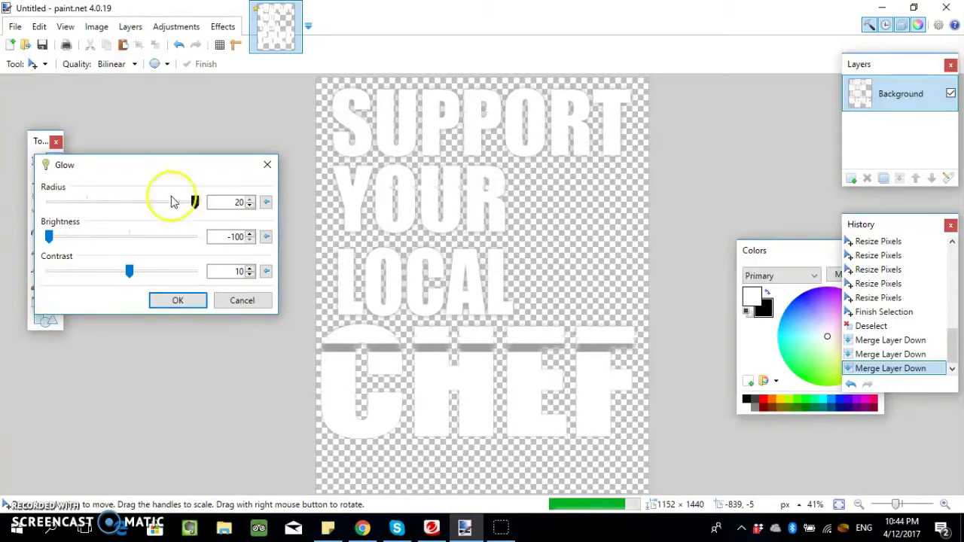
{"action": "left_click", "coordinate": [178, 300]}
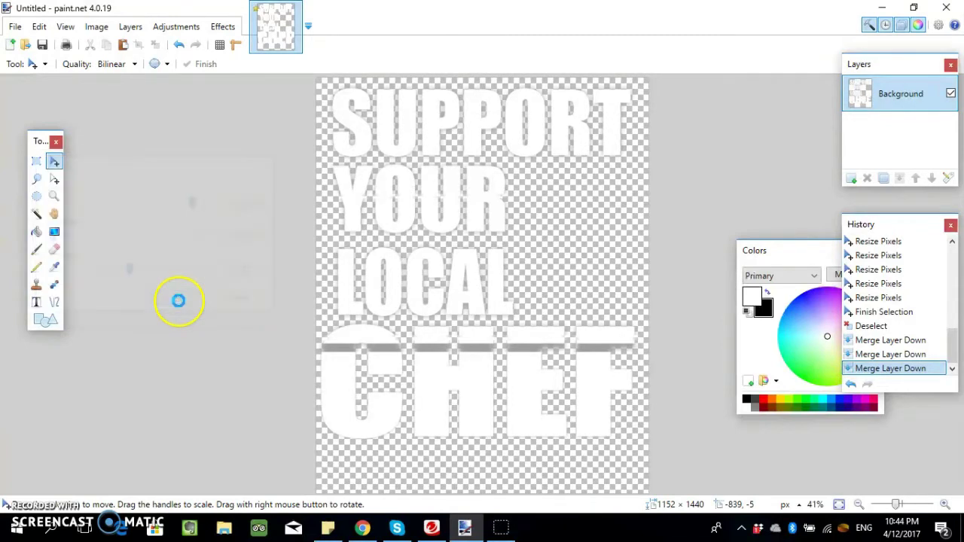
{"action": "key", "text": "ctrl+f"}
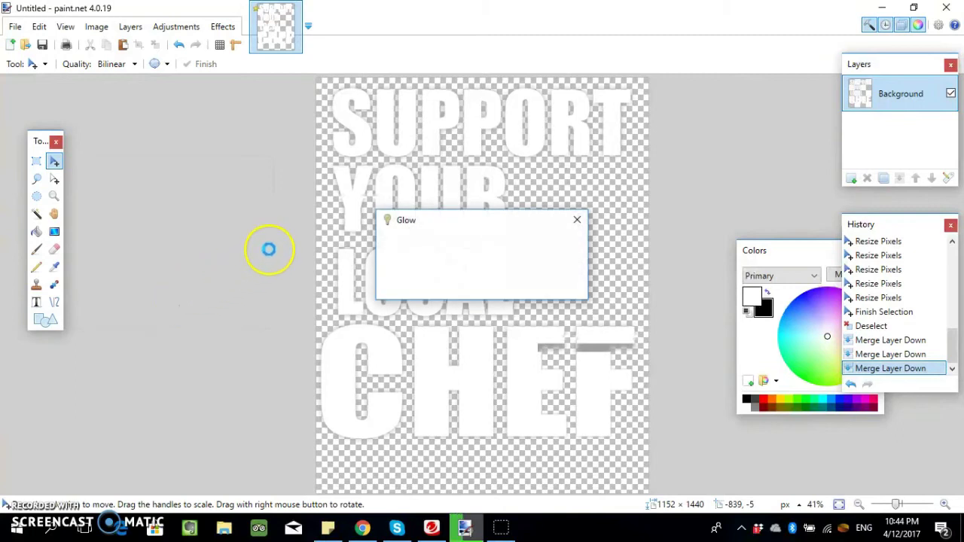
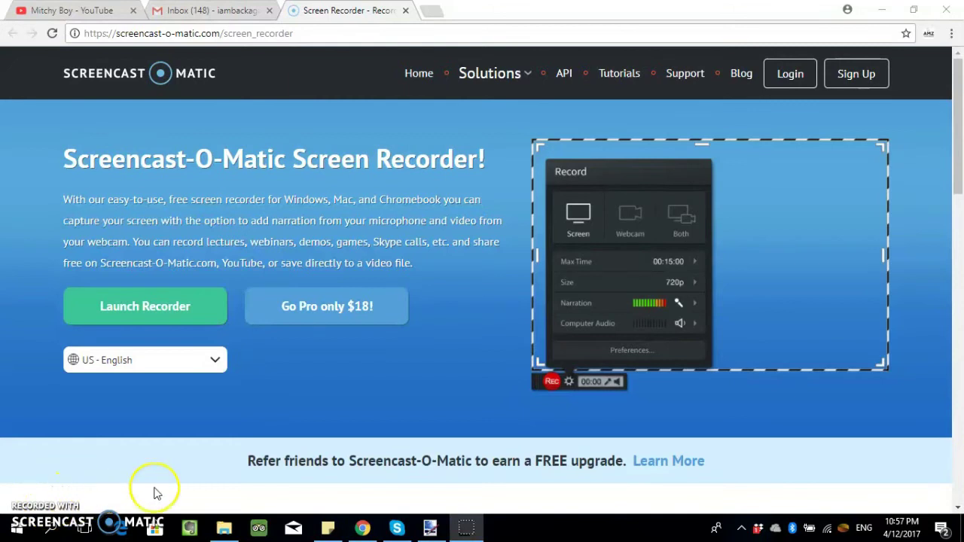
Step: Return to paint.net and apply a third Glow with radius 20, brightness -100 and contrast 10 to darken the text outline
{"action": "mouse_move", "coordinate": [431, 531]}
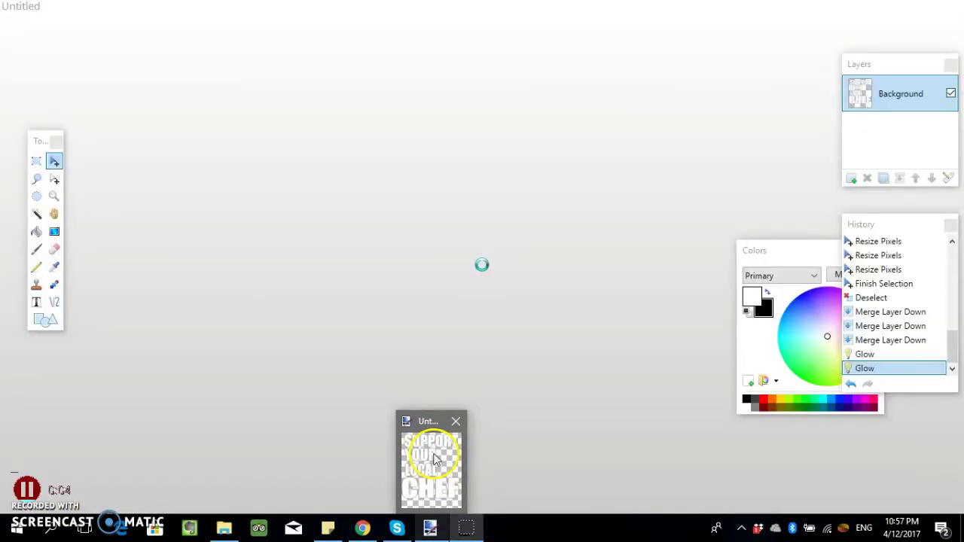
{"action": "left_click", "coordinate": [435, 461]}
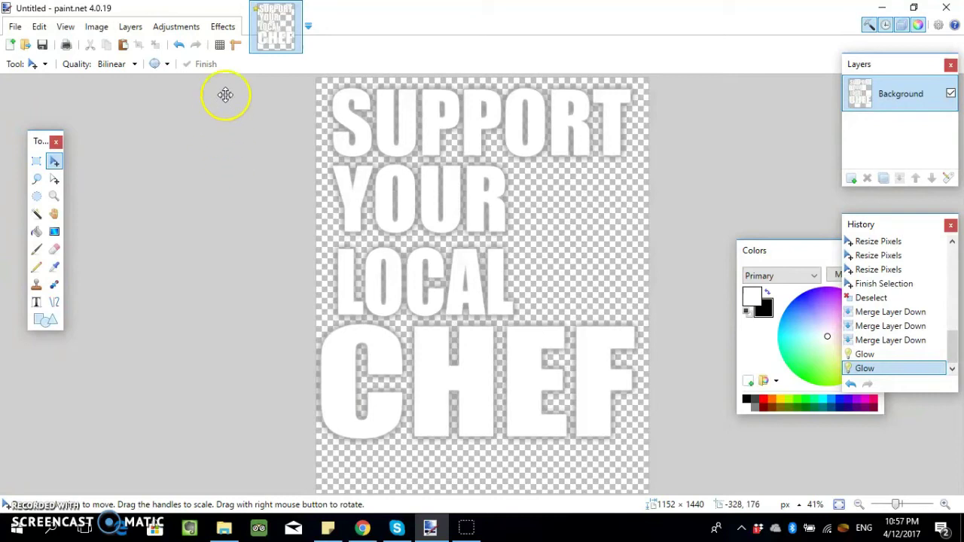
{"action": "left_click", "coordinate": [223, 29]}
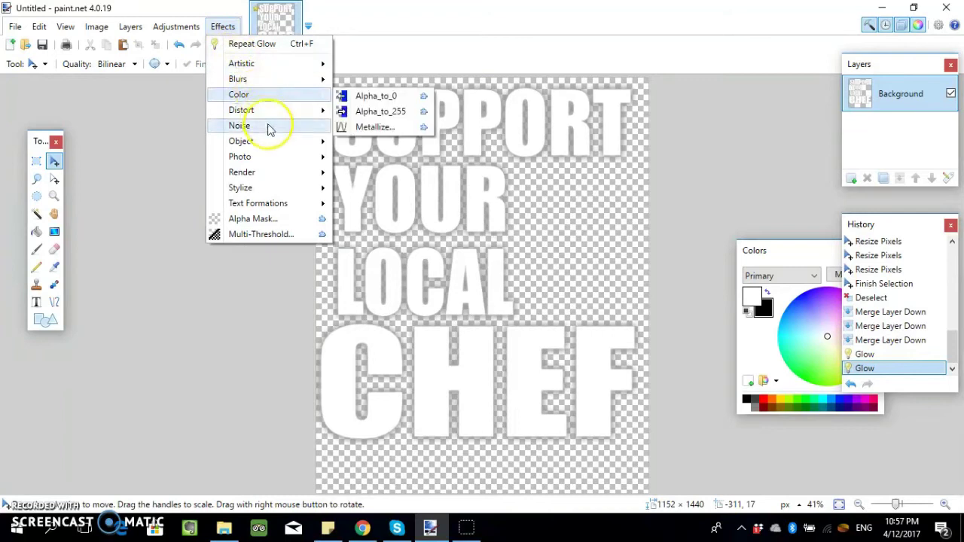
{"action": "mouse_move", "coordinate": [276, 145]}
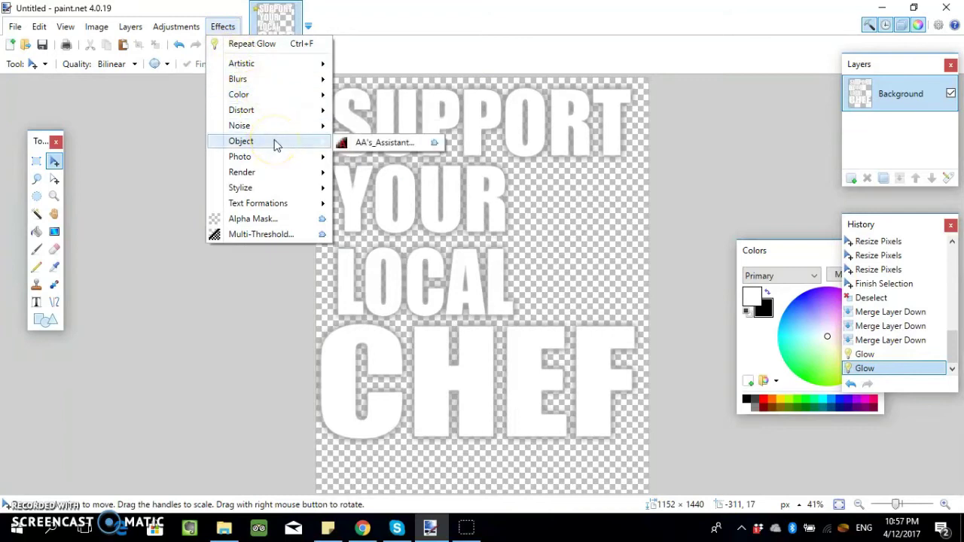
{"action": "left_click", "coordinate": [275, 156]}
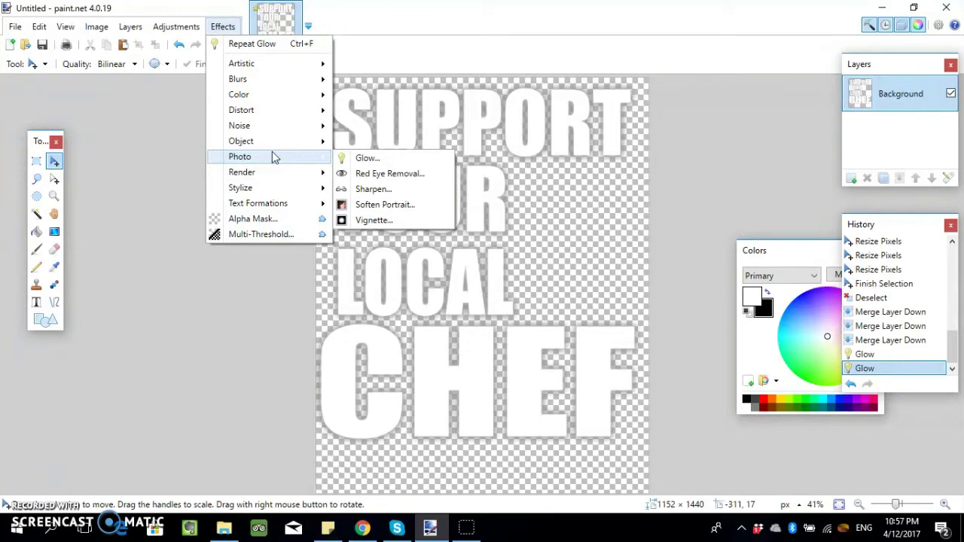
{"action": "left_click", "coordinate": [322, 143]}
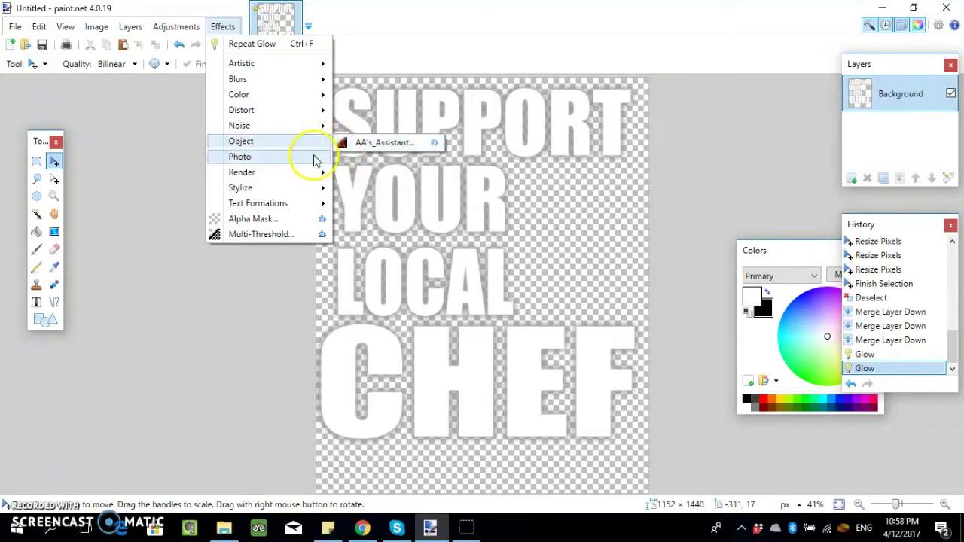
{"action": "mouse_move", "coordinate": [319, 157]}
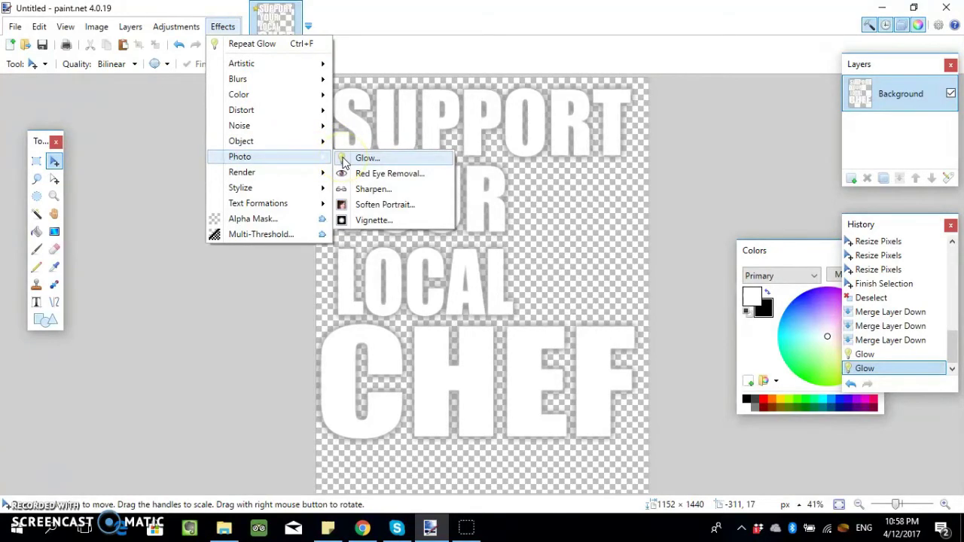
{"action": "left_click", "coordinate": [365, 158]}
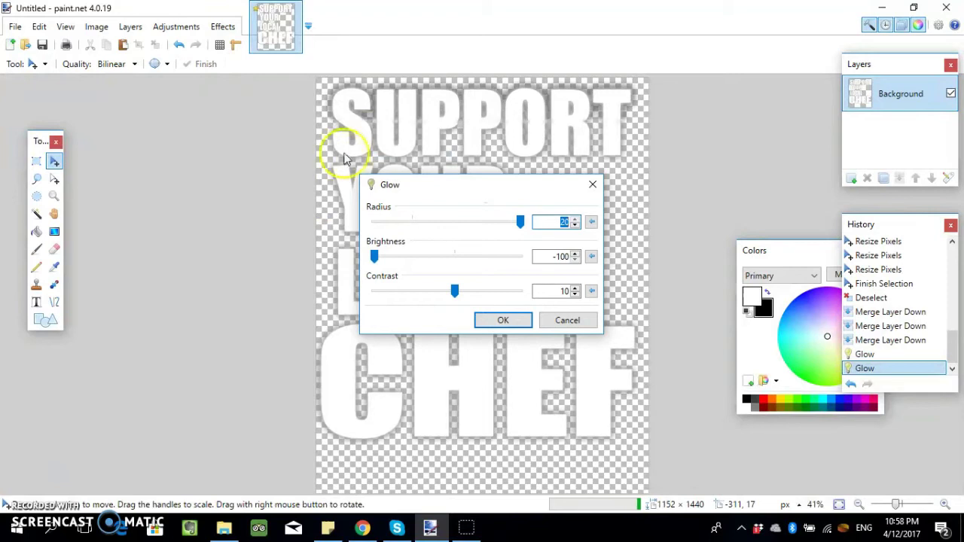
{"action": "left_click_drag", "start_coordinate": [472, 185], "coordinate": [174, 162]}
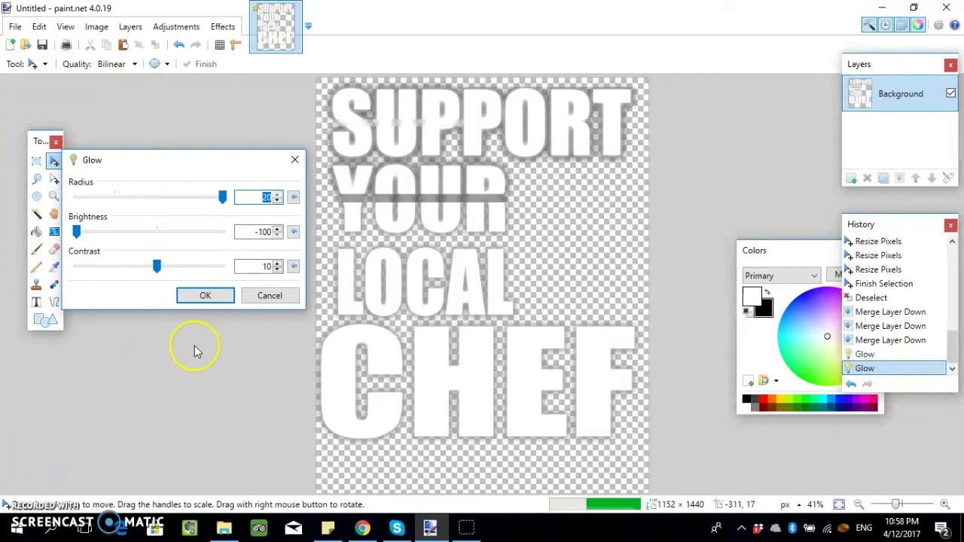
{"action": "left_click", "coordinate": [208, 297]}
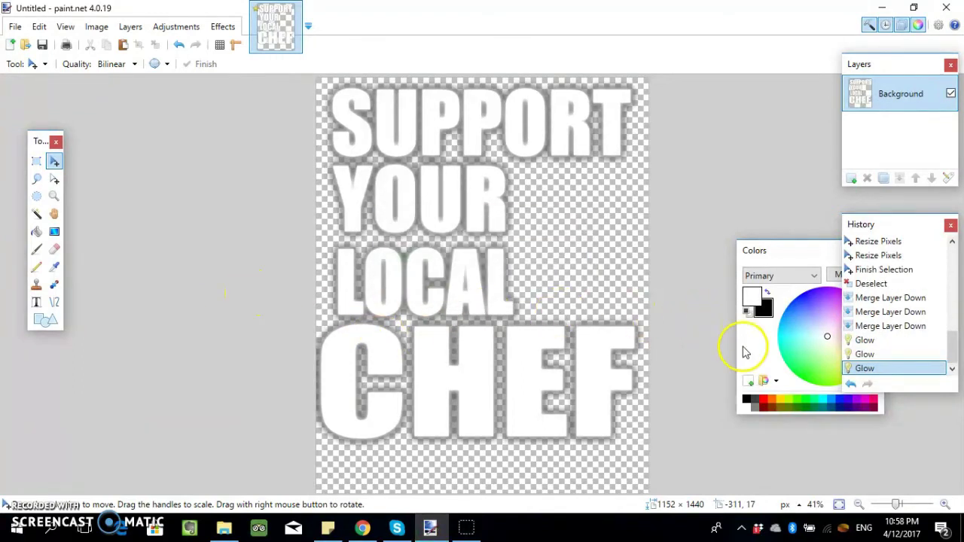
Step: Add a new layer above the text and open the chef clip art cartoon-1299636_1280 from the Downloads folder
{"action": "left_click", "coordinate": [852, 178]}
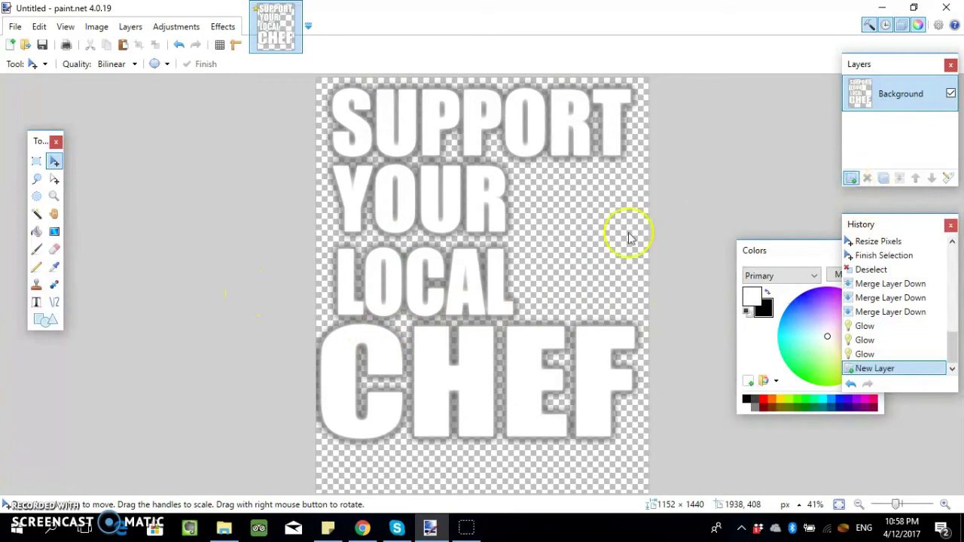
{"action": "left_click", "coordinate": [15, 26]}
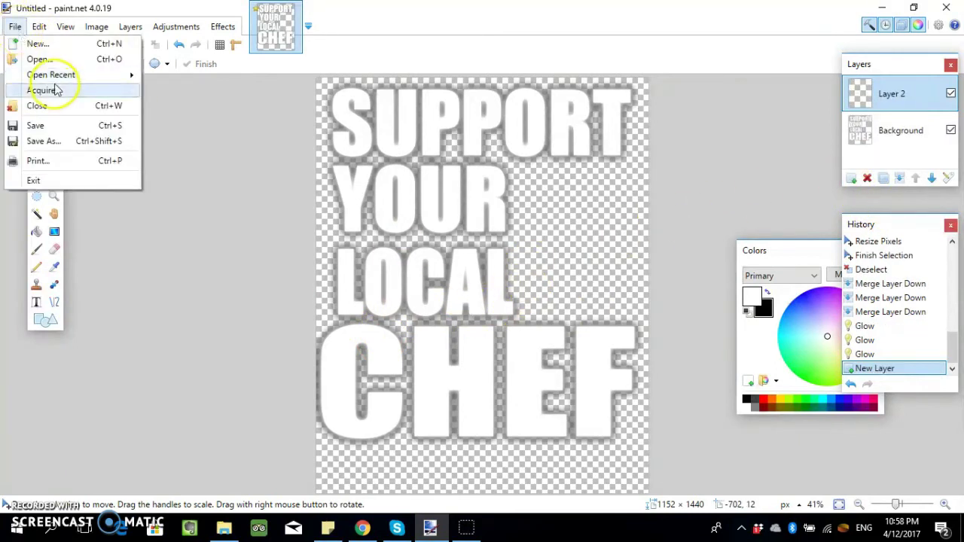
{"action": "left_click", "coordinate": [44, 59]}
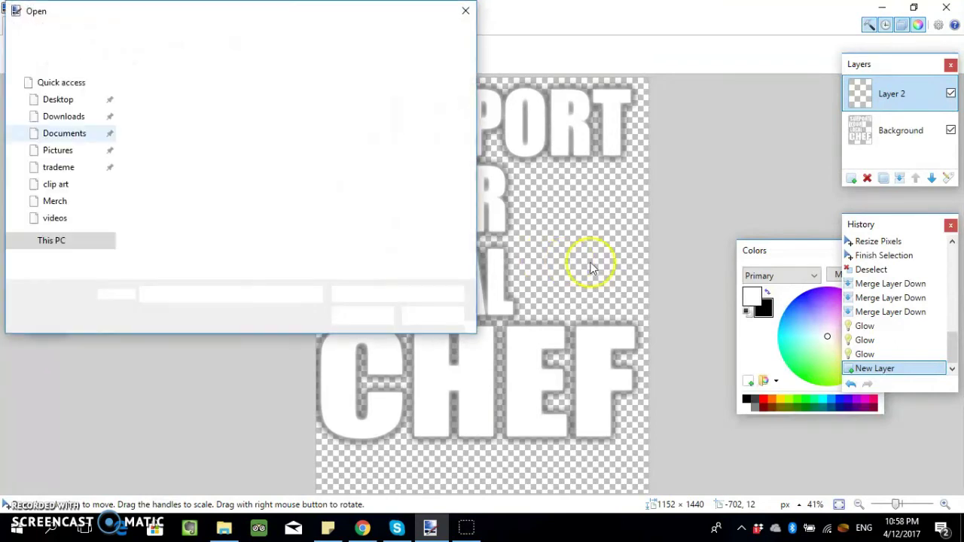
{"action": "scroll", "coordinate": [60, 200], "scroll_direction": "down", "scroll_amount": 1}
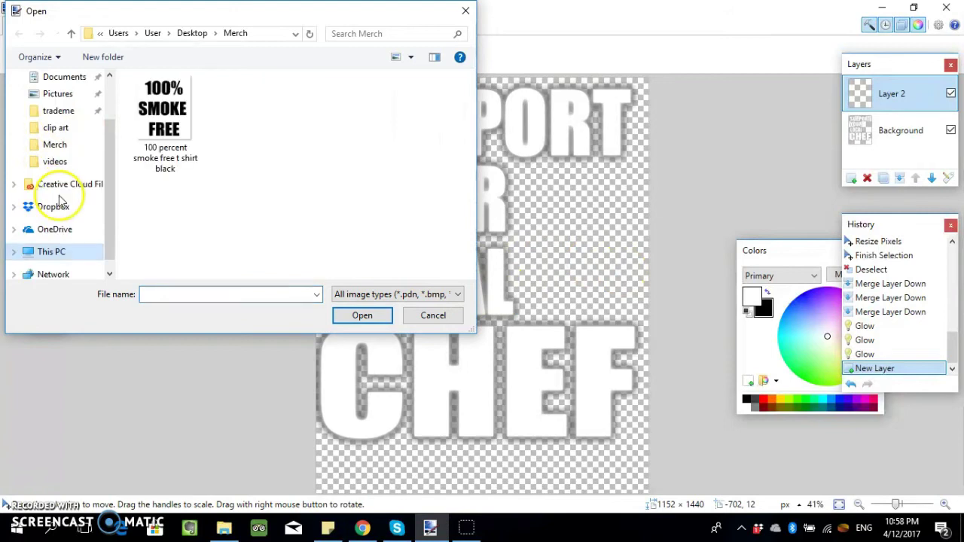
{"action": "left_click", "coordinate": [63, 129]}
{"action": "left_click", "coordinate": [226, 192]}
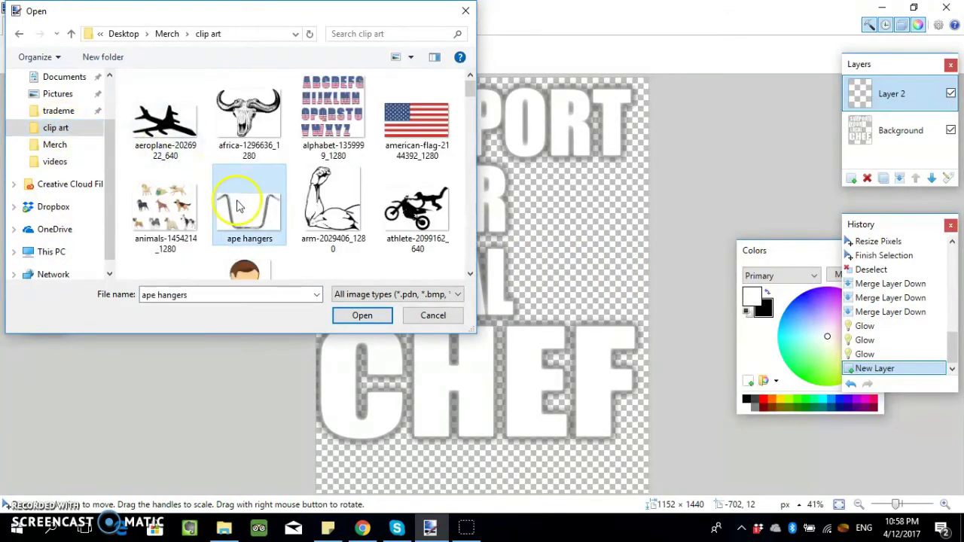
{"action": "scroll", "coordinate": [34, 113], "scroll_direction": "up", "scroll_amount": 1}
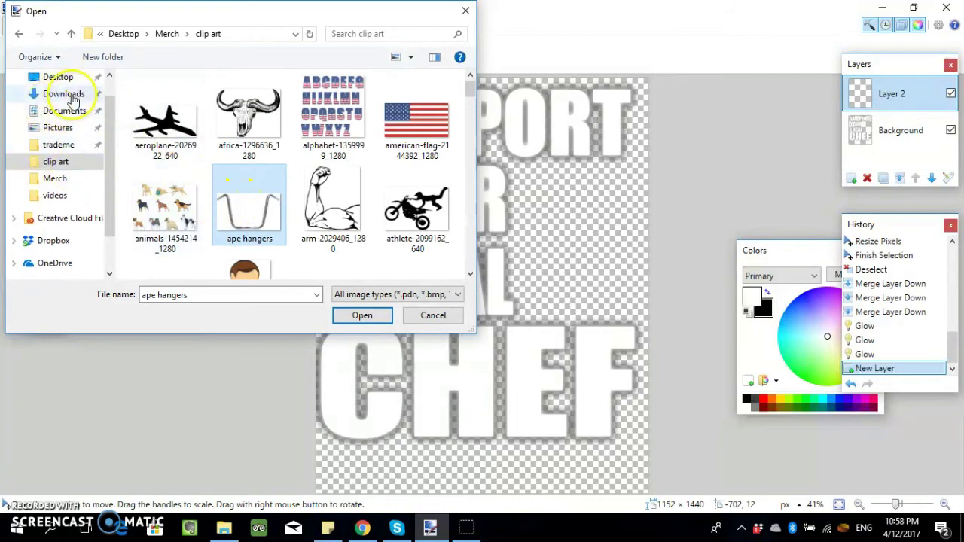
{"action": "left_click", "coordinate": [73, 97]}
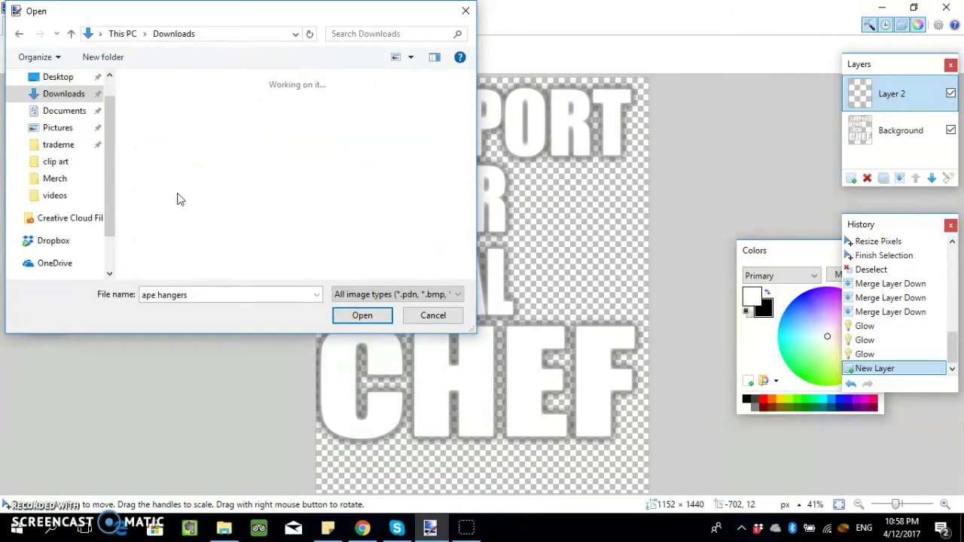
{"action": "left_click", "coordinate": [166, 208]}
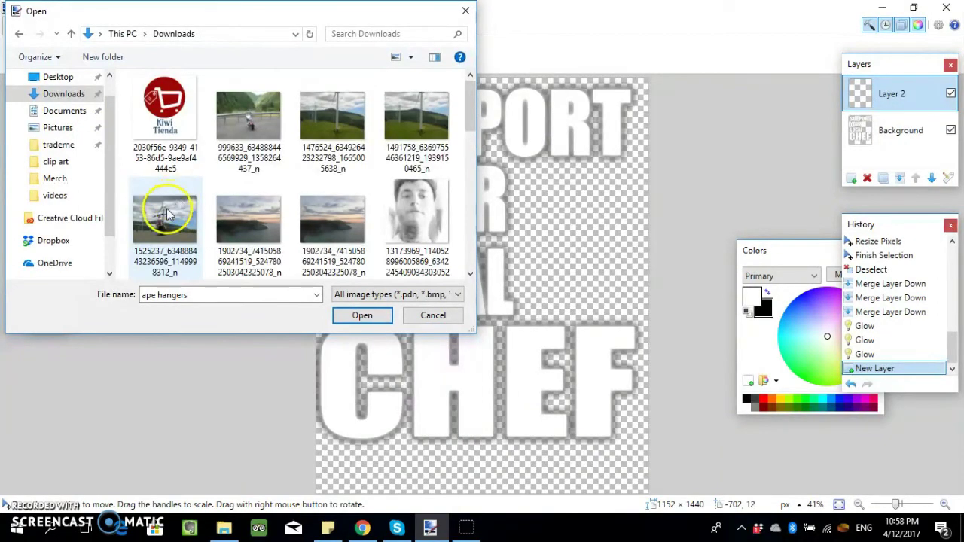
{"action": "type", "text": "ch"}
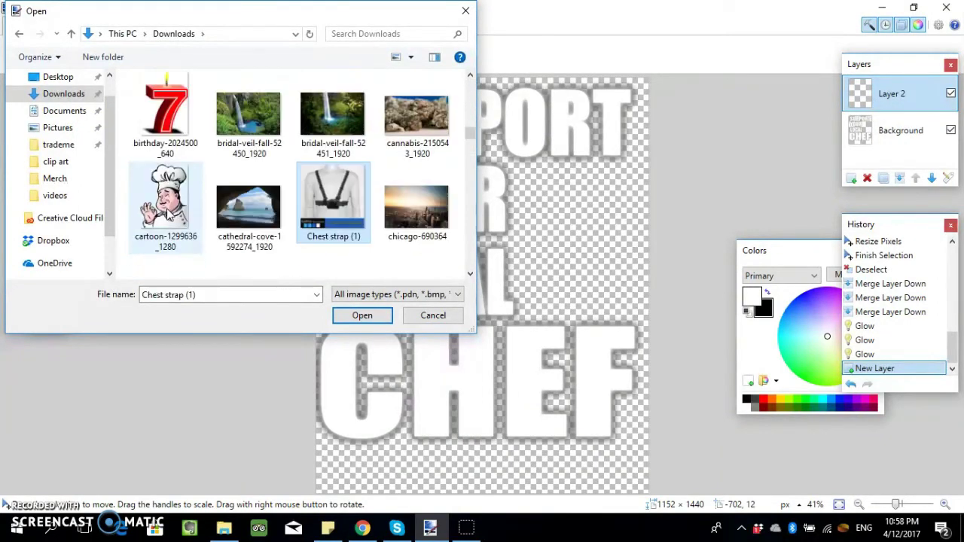
{"action": "left_click", "coordinate": [168, 214]}
{"action": "left_click", "coordinate": [362, 315]}
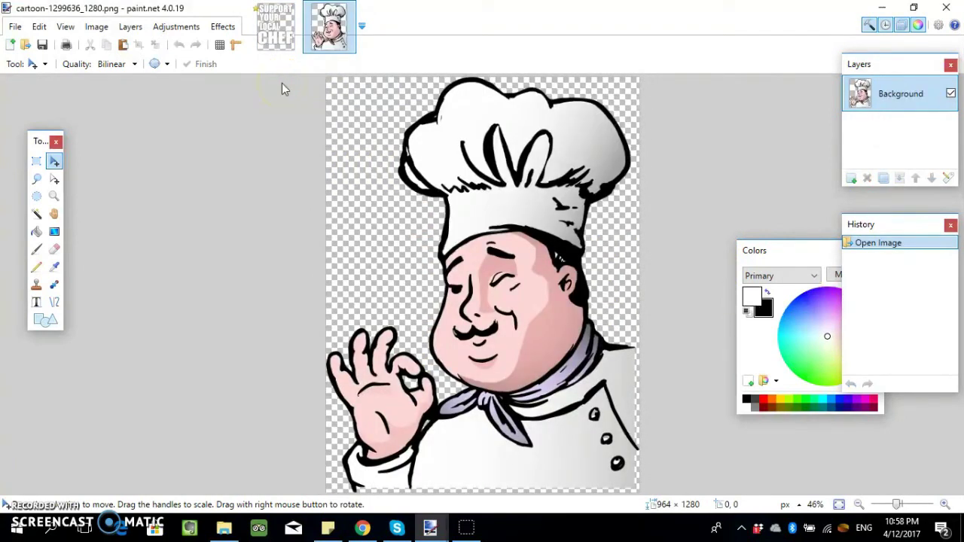
Step: Copy the entire chef picture and paste it onto the new empty layer of the text design
{"action": "key", "text": "ctrl+a"}
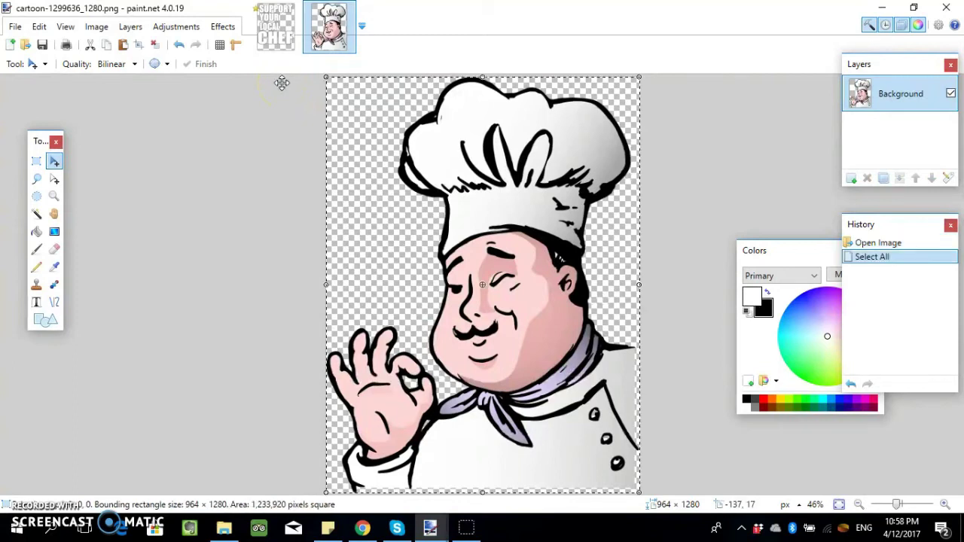
{"action": "left_click", "coordinate": [275, 34]}
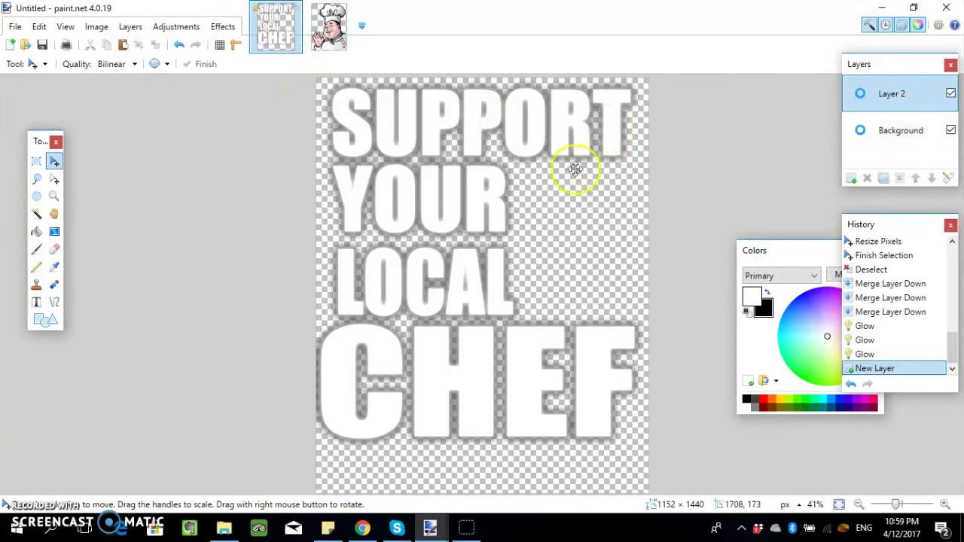
{"action": "key", "text": "ctrl+v"}
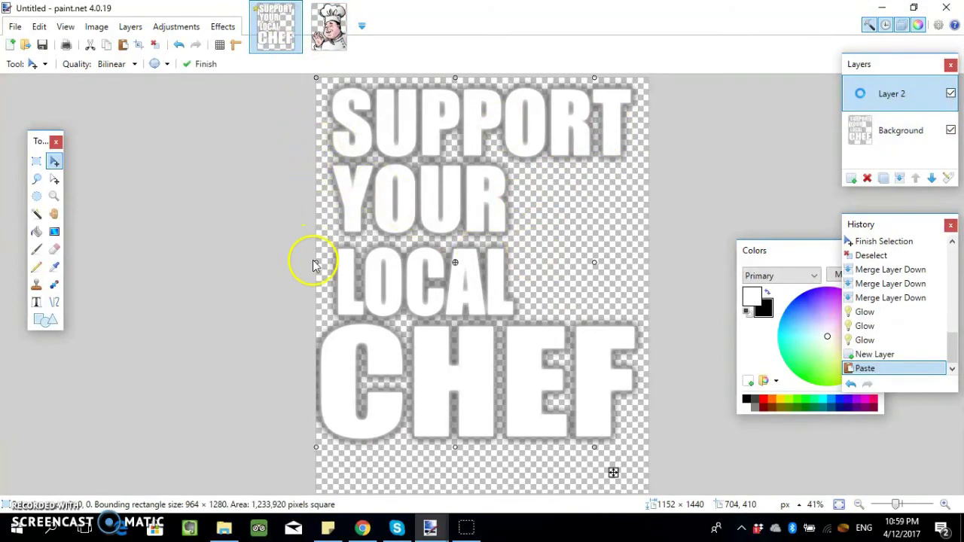
Step: Shrink the pasted chef from its left and upper edges to about 303 × 654 px
{"action": "left_click_drag", "start_coordinate": [535, 249], "coordinate": [506, 263]}
{"action": "left_click", "coordinate": [564, 266]}
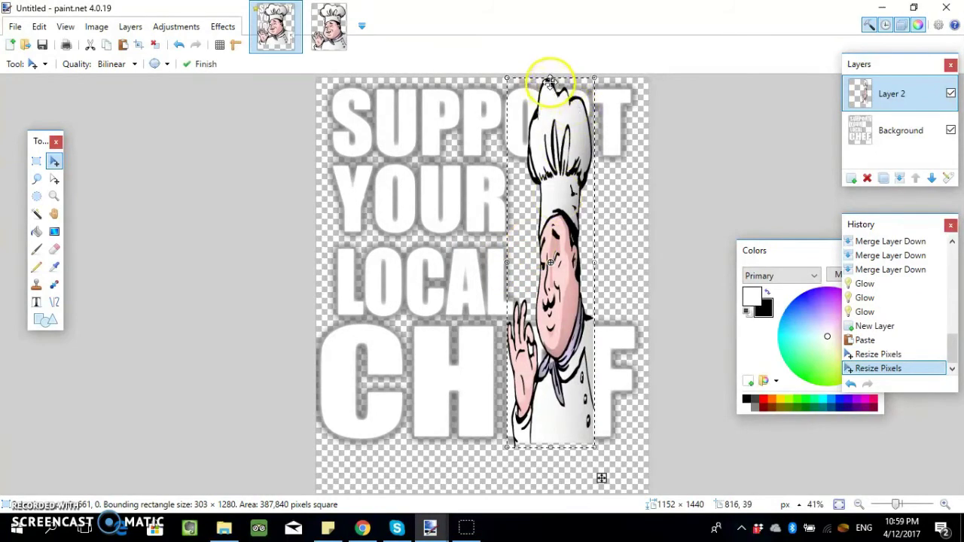
{"action": "left_click_drag", "start_coordinate": [550, 77], "coordinate": [575, 276]}
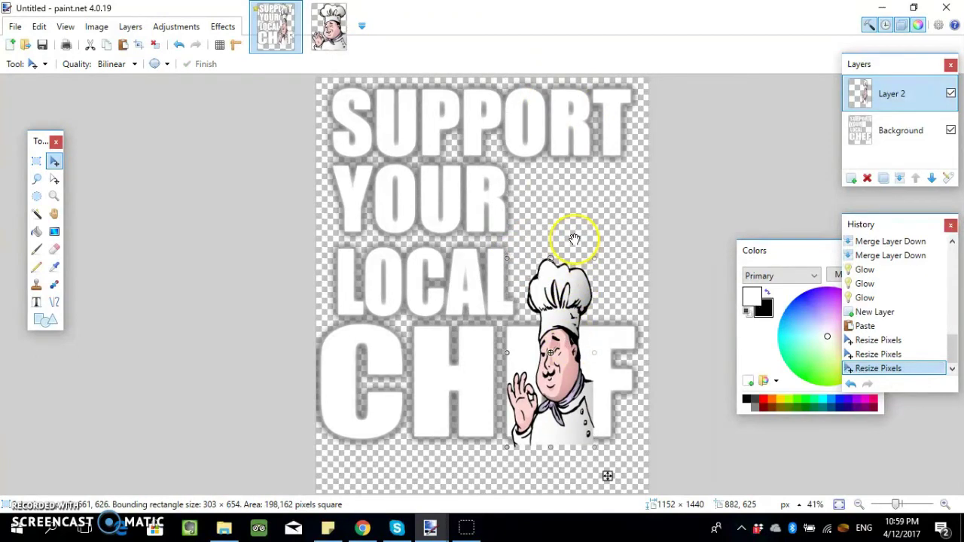
Step: Move the pasted chef up beside the words YOUR LOCAL and resize it to about 378 × 516 px
{"action": "left_click_drag", "start_coordinate": [573, 226], "coordinate": [575, 218]}
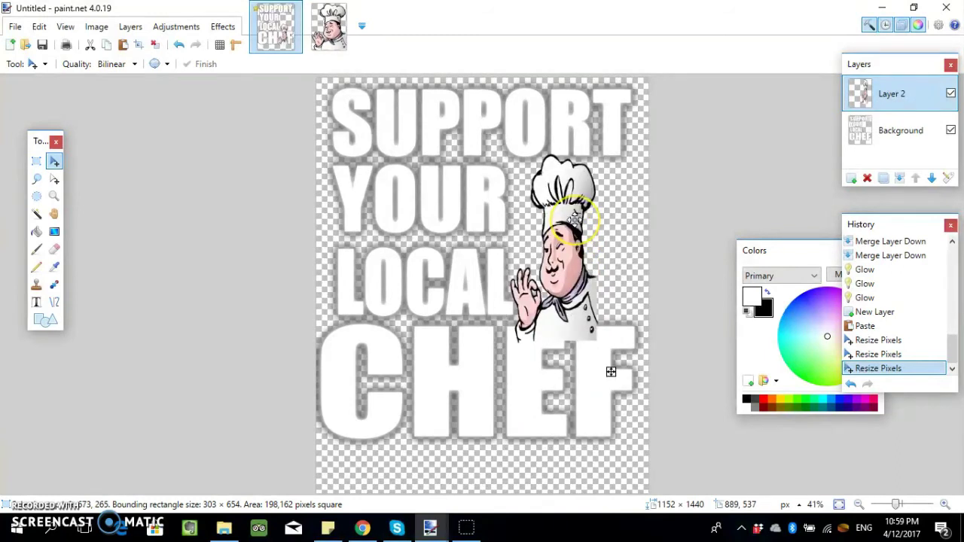
{"action": "left_click", "coordinate": [562, 138]}
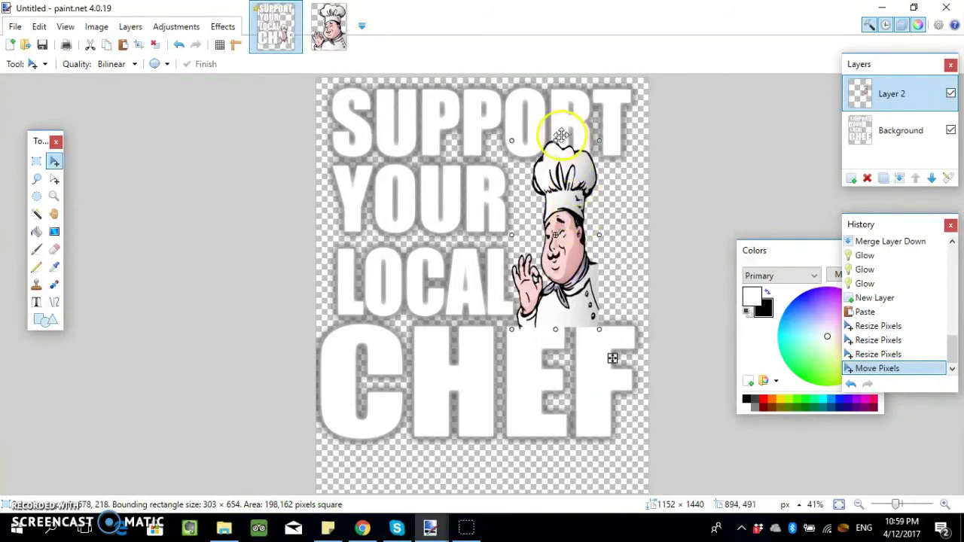
{"action": "left_click_drag", "start_coordinate": [558, 141], "coordinate": [558, 176]}
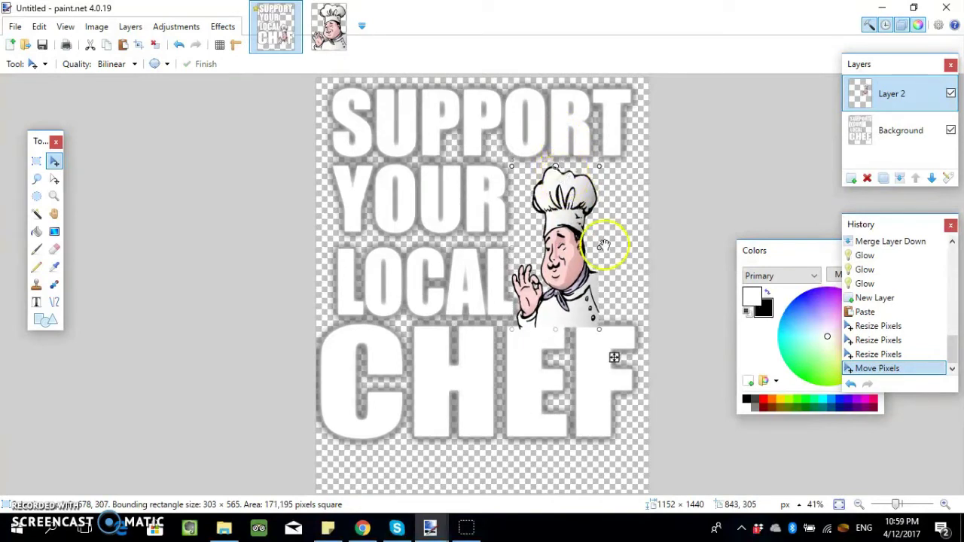
{"action": "left_click", "coordinate": [605, 251]}
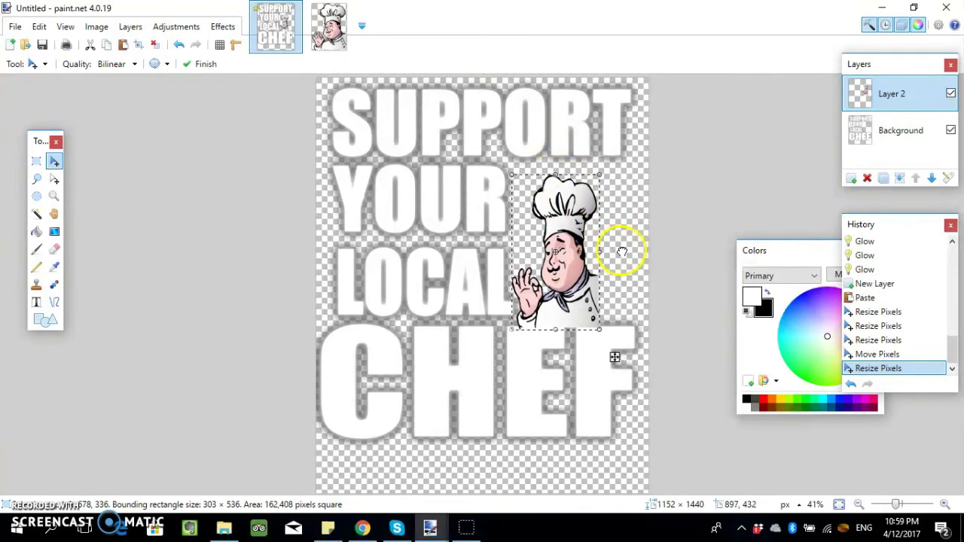
{"action": "left_click_drag", "start_coordinate": [624, 254], "coordinate": [645, 252]}
{"action": "left_click", "coordinate": [614, 265]}
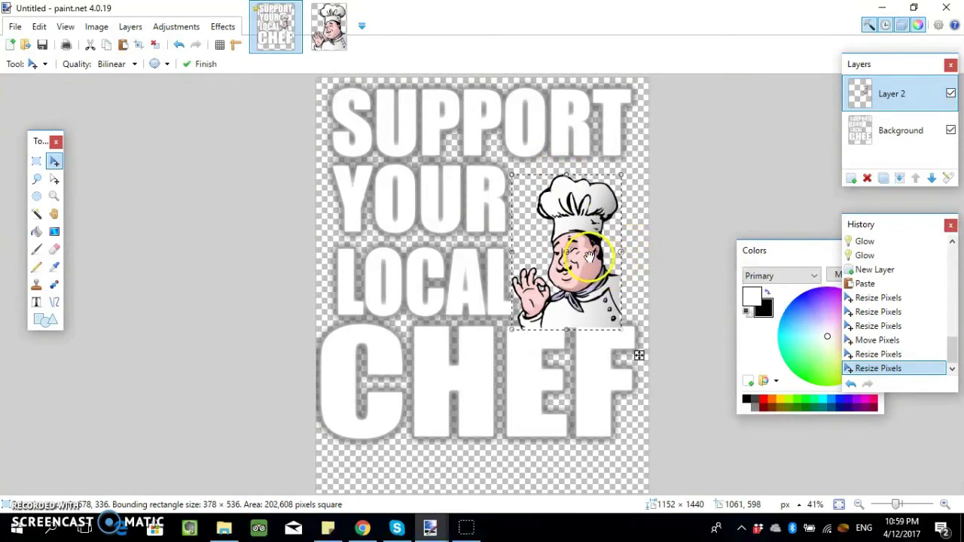
{"action": "left_click_drag", "start_coordinate": [589, 240], "coordinate": [595, 236]}
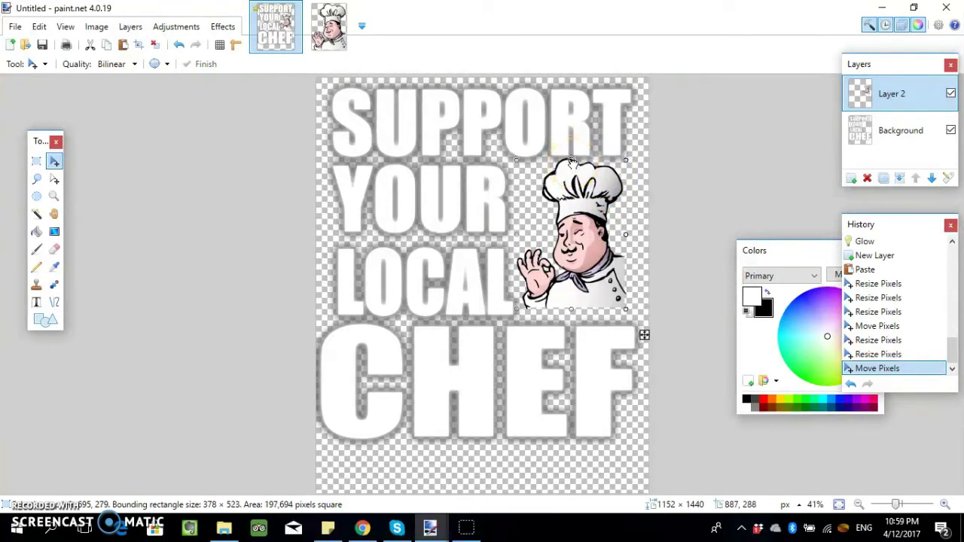
{"action": "left_click_drag", "start_coordinate": [572, 161], "coordinate": [572, 163]}
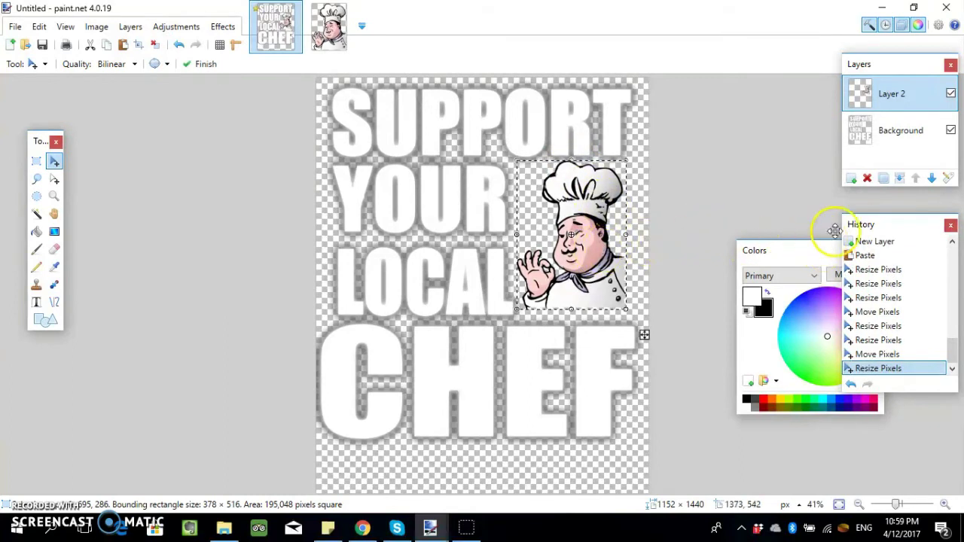
Step: Delete the chef layer from the text design and clear the remaining selection
{"action": "left_click", "coordinate": [868, 178]}
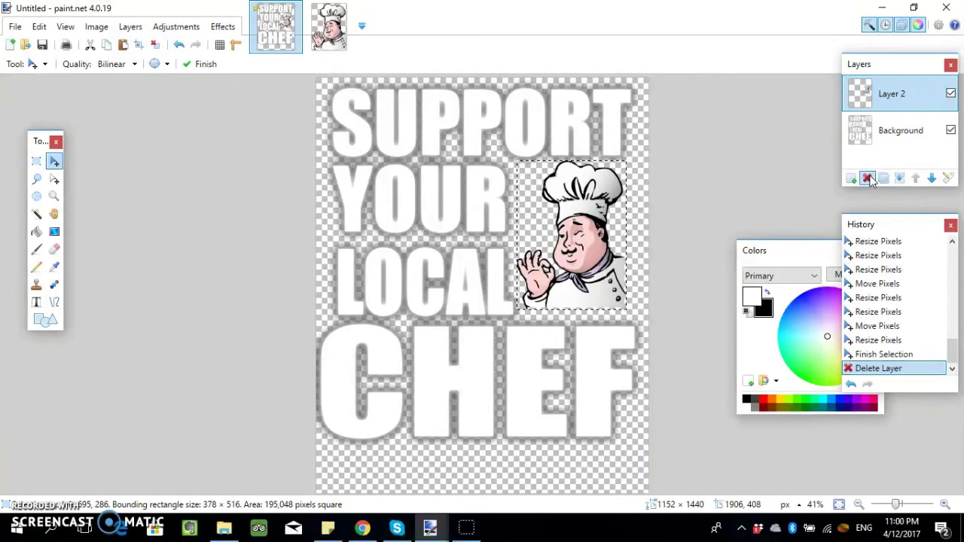
{"action": "left_click", "coordinate": [38, 27]}
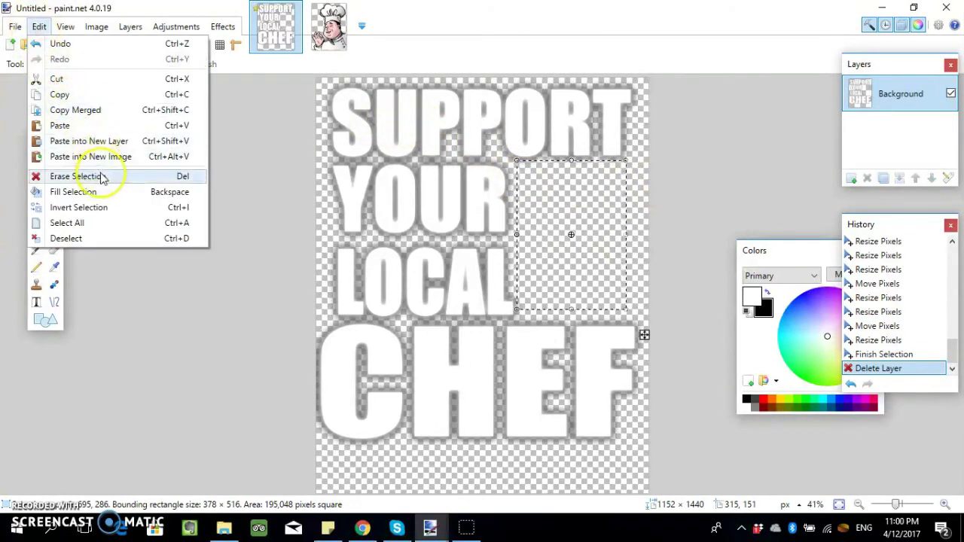
{"action": "left_click", "coordinate": [42, 31]}
{"action": "key", "text": "ctrl+d"}
Step: Open the picture american-flag-2144392_1280 from the clip art folder
{"action": "left_click", "coordinate": [14, 26]}
{"action": "left_click", "coordinate": [15, 26]}
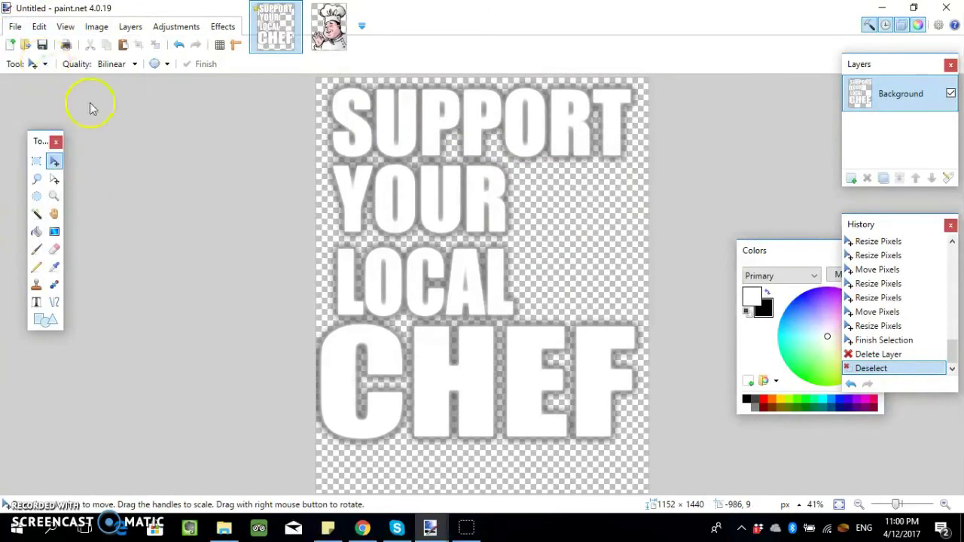
{"action": "key", "text": "ctrl+o"}
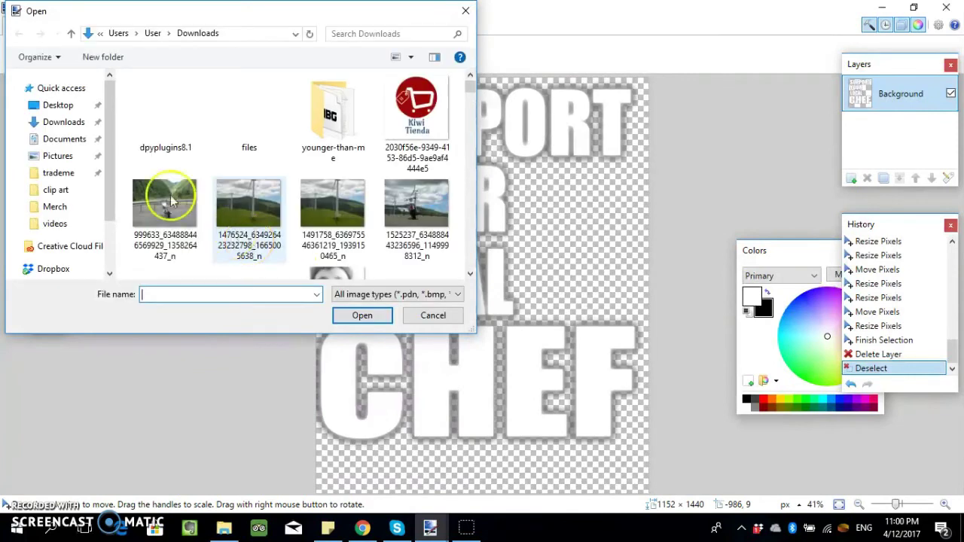
{"action": "left_click", "coordinate": [55, 190]}
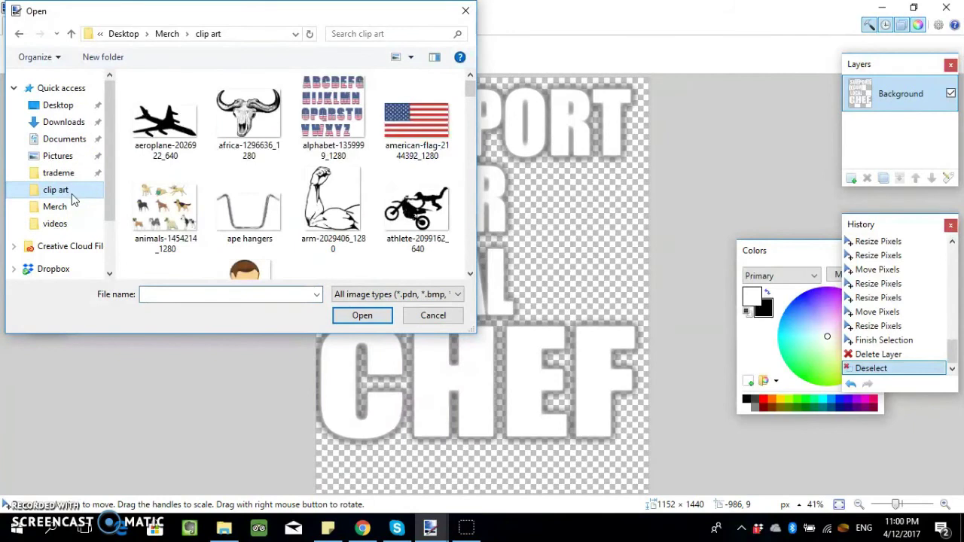
{"action": "left_click", "coordinate": [416, 121]}
{"action": "left_click", "coordinate": [354, 316]}
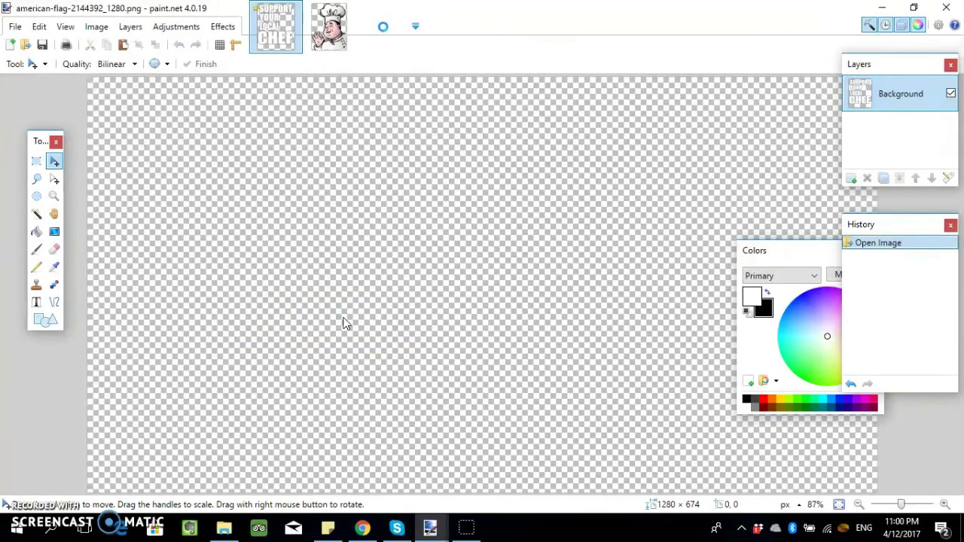
Step: Copy the entire American flag picture and return to the text design
{"action": "left_click_drag", "start_coordinate": [307, 243], "coordinate": [202, 253]}
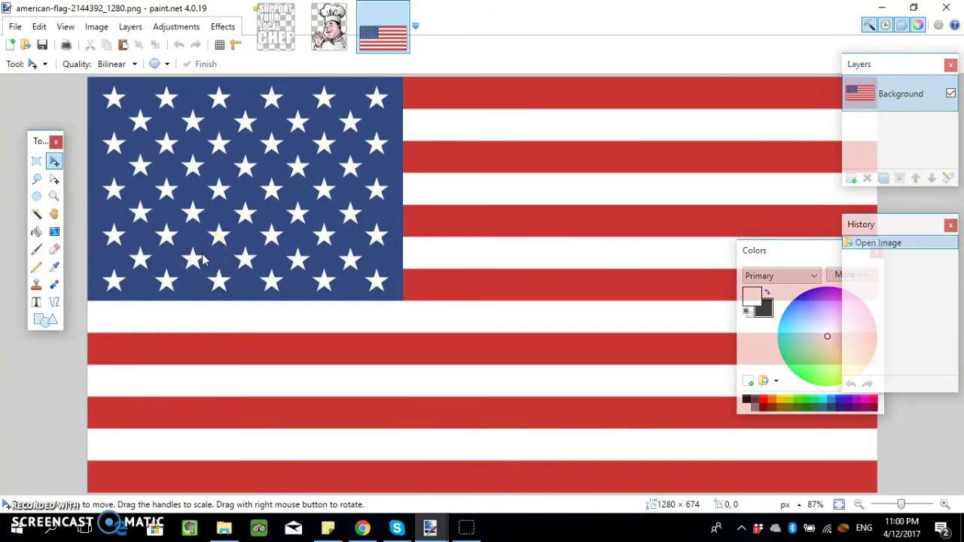
{"action": "key", "text": "ctrl+a"}
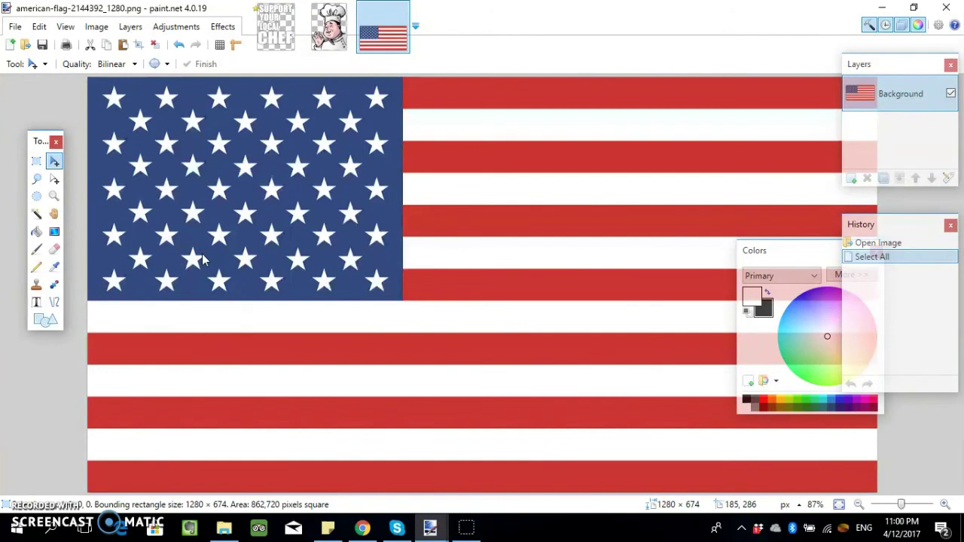
{"action": "left_click", "coordinate": [269, 178]}
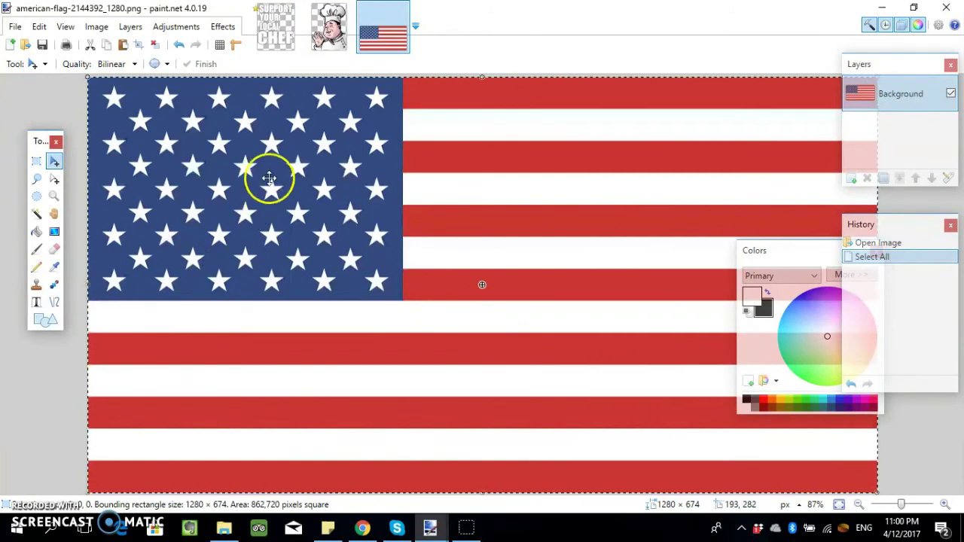
{"action": "left_click", "coordinate": [276, 30]}
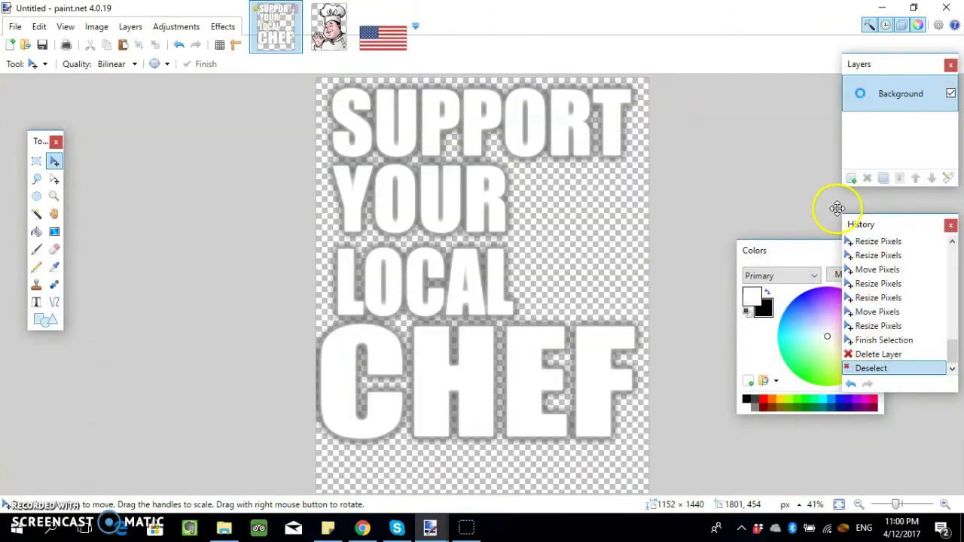
Step: Paste the flag onto a new layer, keeping the canvas size, and stretch it downward to about 1280 × 1339 px
{"action": "left_click", "coordinate": [851, 179]}
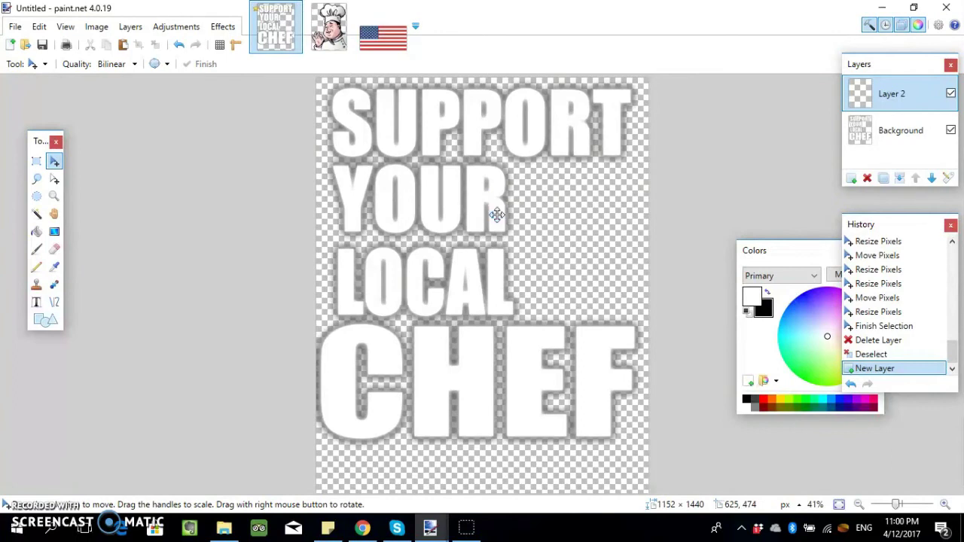
{"action": "key", "text": "ctrl+v"}
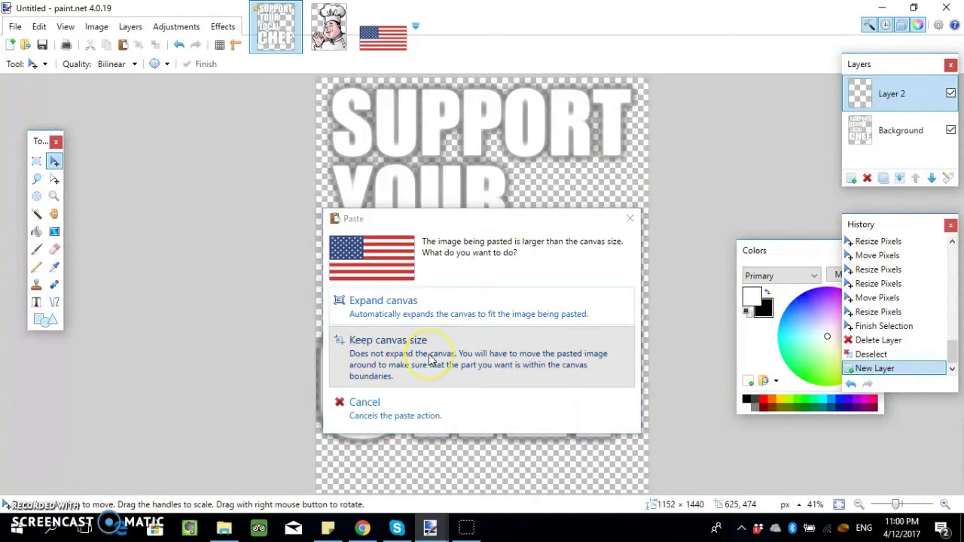
{"action": "left_click", "coordinate": [430, 358]}
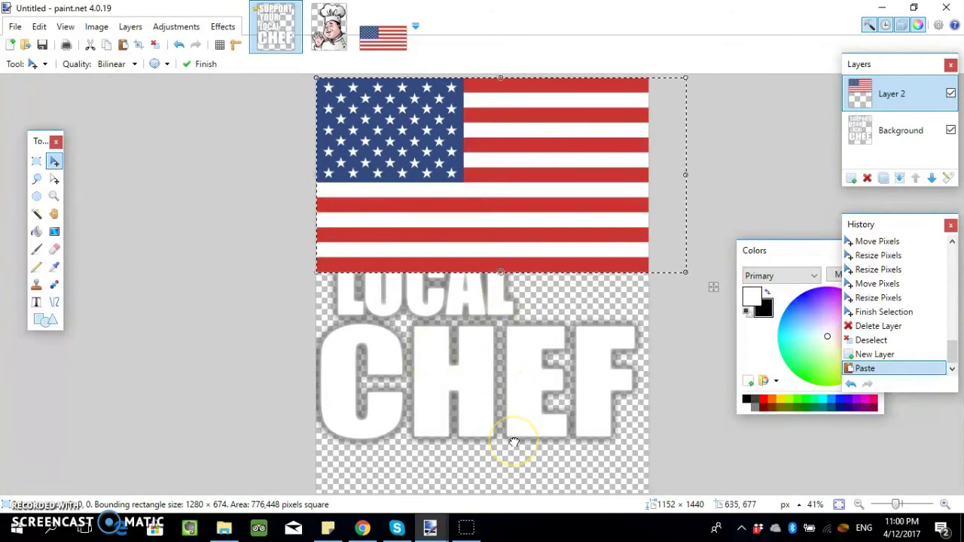
{"action": "key", "text": "Return"}
{"action": "left_click_drag", "start_coordinate": [501, 272], "coordinate": [515, 464]}
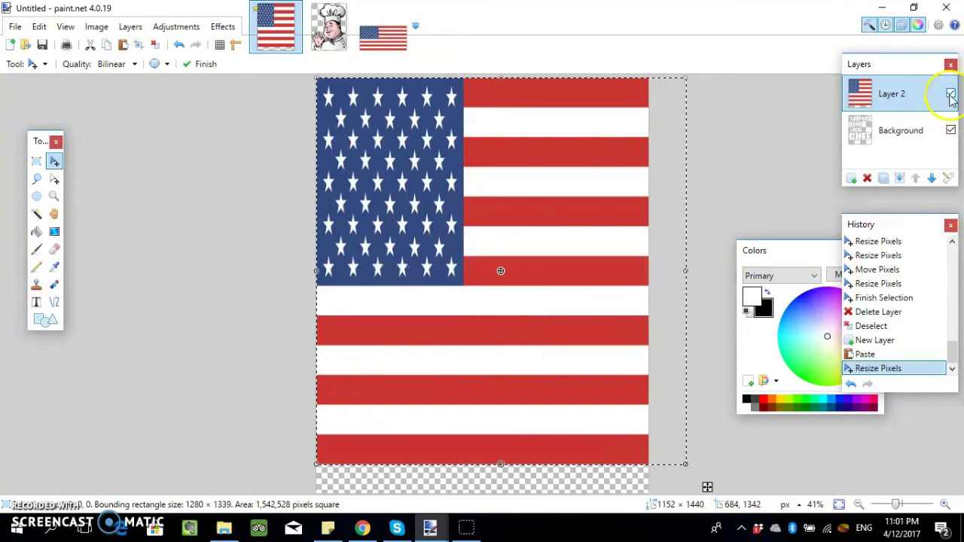
Step: Hide the flag layer, clear its selection and select all the white lettering on the Background layer with the Magic Wand
{"action": "left_click", "coordinate": [950, 94]}
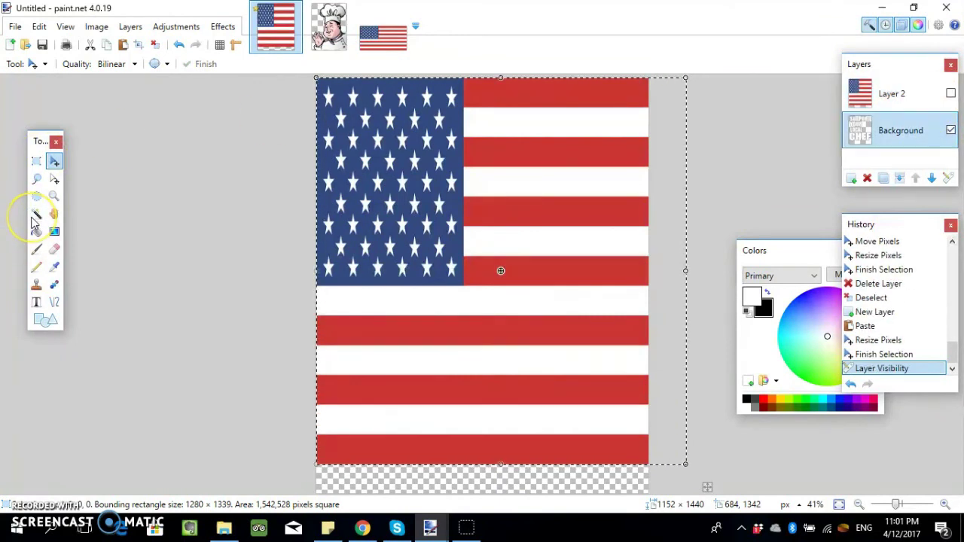
{"action": "left_click", "coordinate": [35, 215]}
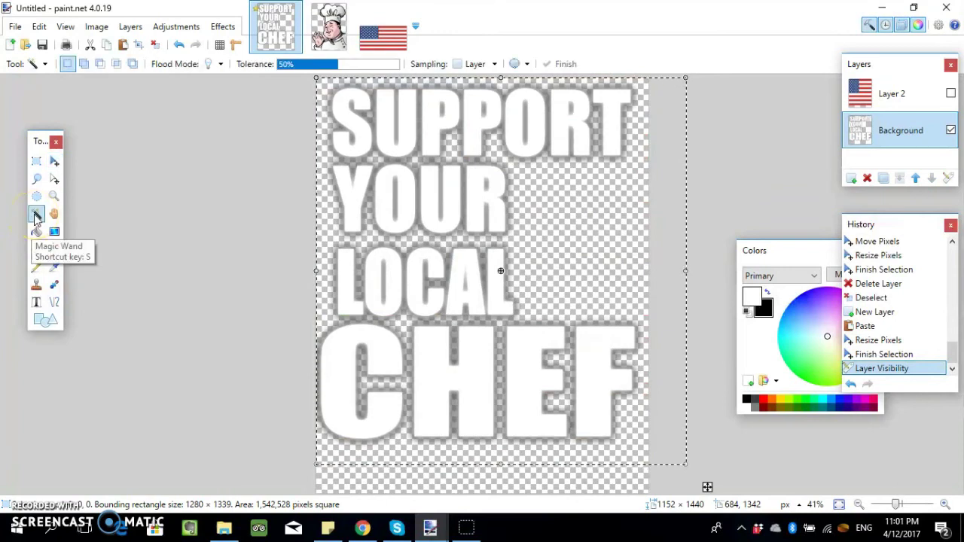
{"action": "key", "text": "ctrl+a"}
{"action": "left_click", "coordinate": [38, 26]}
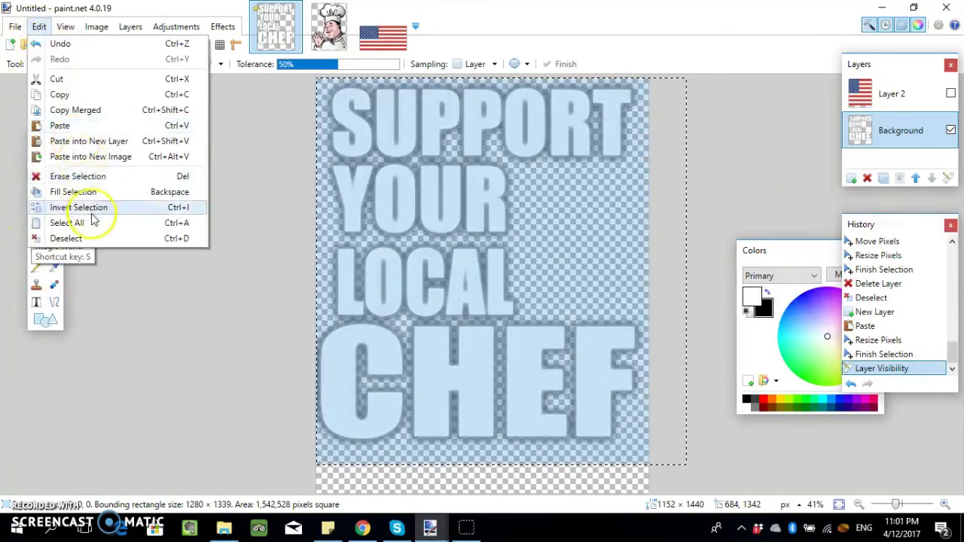
{"action": "left_click", "coordinate": [80, 239]}
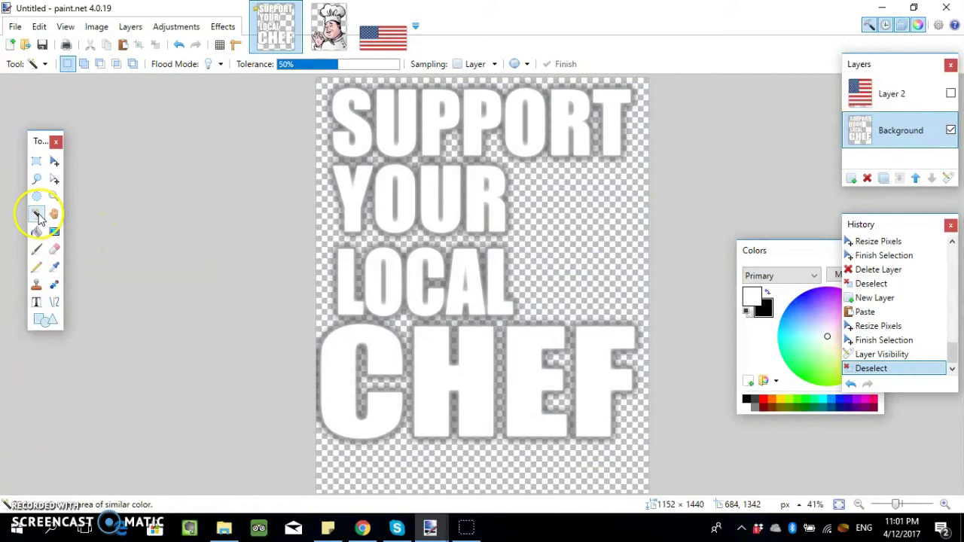
{"action": "left_click", "coordinate": [385, 117]}
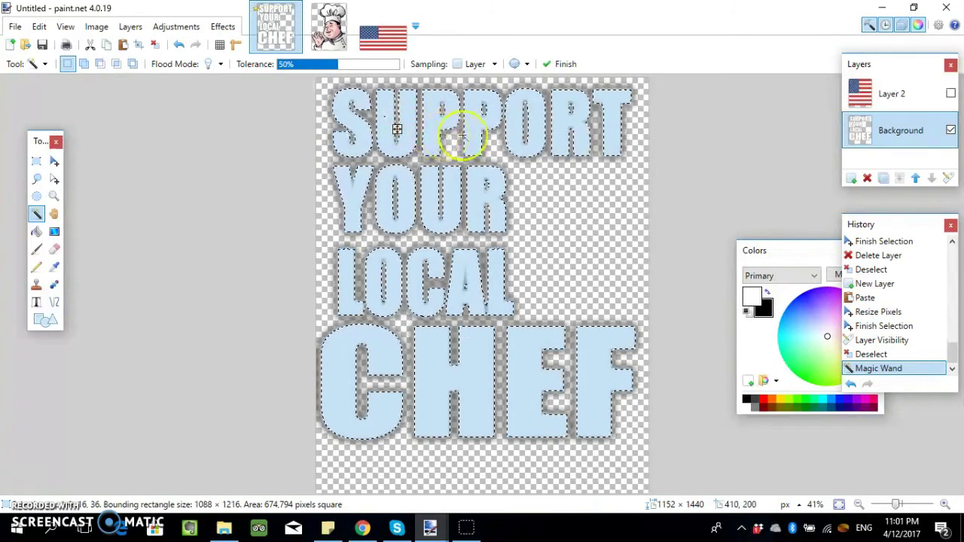
Step: Show the flag layer again, invert the letter selection and cut away the flag outside the letters
{"action": "left_click", "coordinate": [946, 93]}
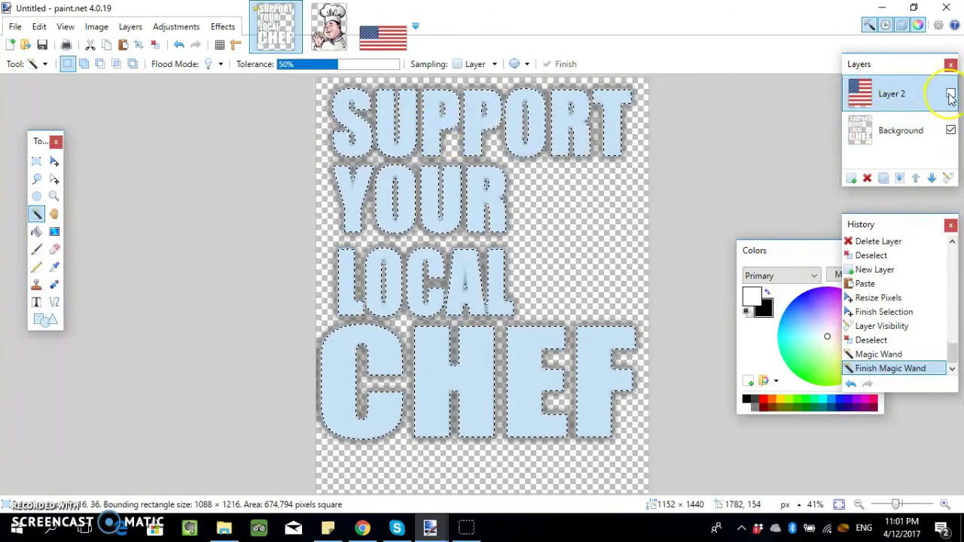
{"action": "left_click", "coordinate": [951, 94]}
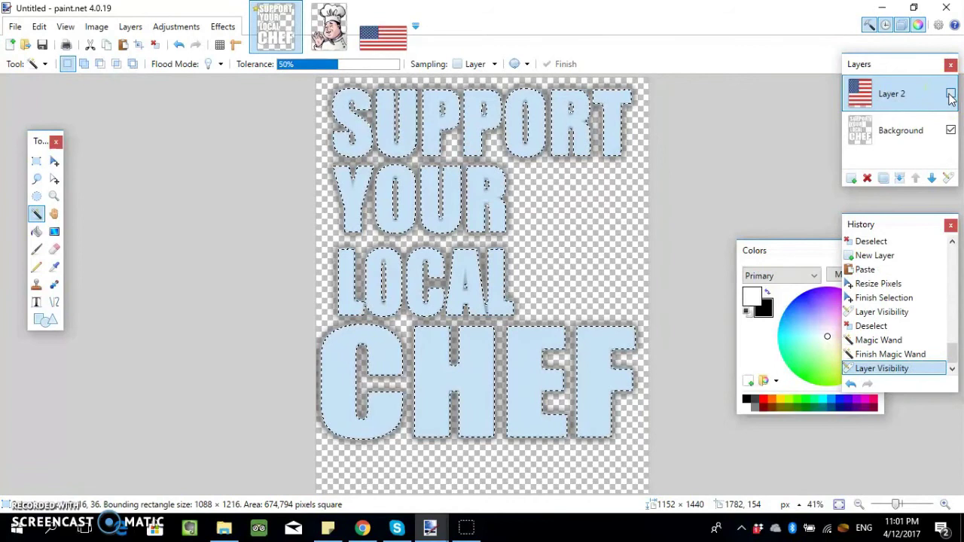
{"action": "left_click", "coordinate": [951, 94]}
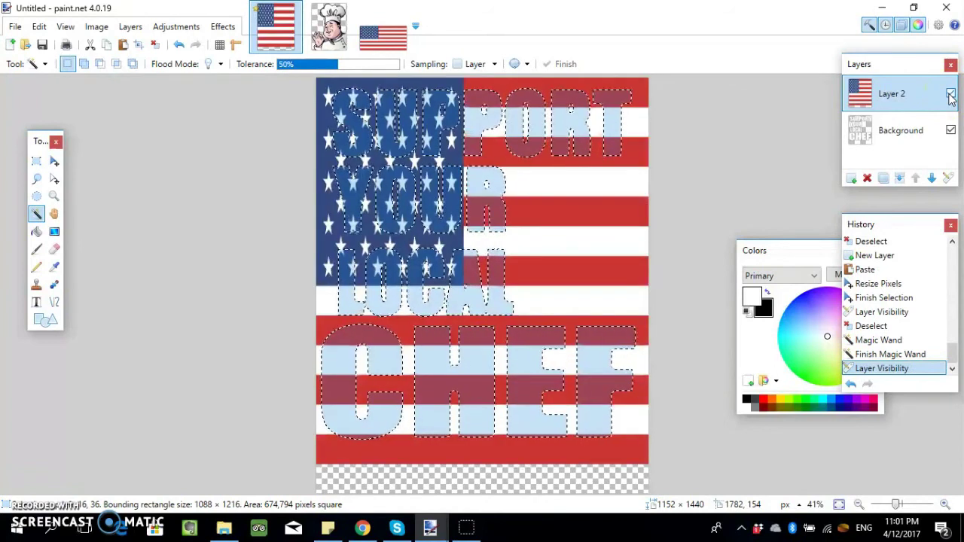
{"action": "left_click", "coordinate": [41, 28]}
{"action": "left_click", "coordinate": [95, 210]}
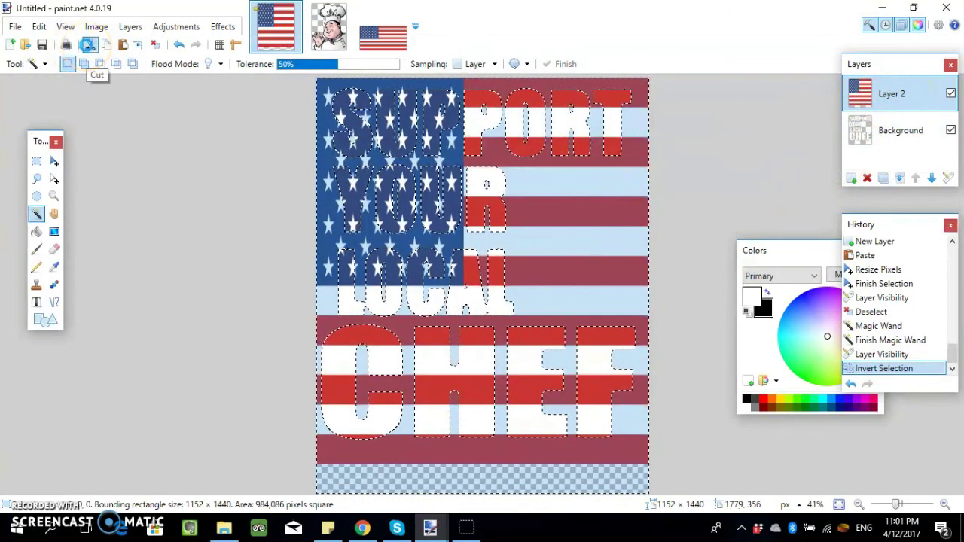
{"action": "left_click", "coordinate": [89, 46]}
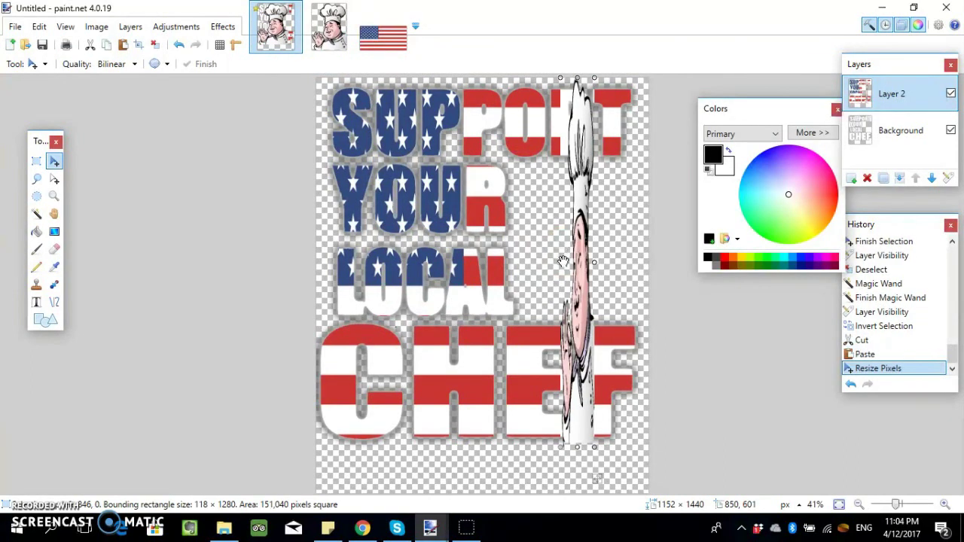
Step: Widen the pasted chef to about 504 × 1280 px and move it partly past the canvas's right edge
{"action": "left_click_drag", "start_coordinate": [563, 261], "coordinate": [499, 262]}
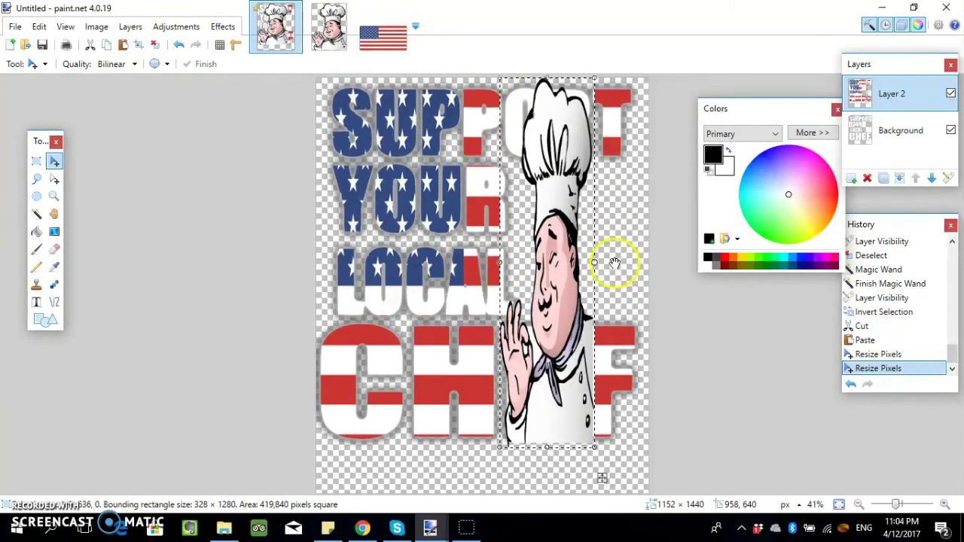
{"action": "left_click_drag", "start_coordinate": [595, 263], "coordinate": [629, 262]}
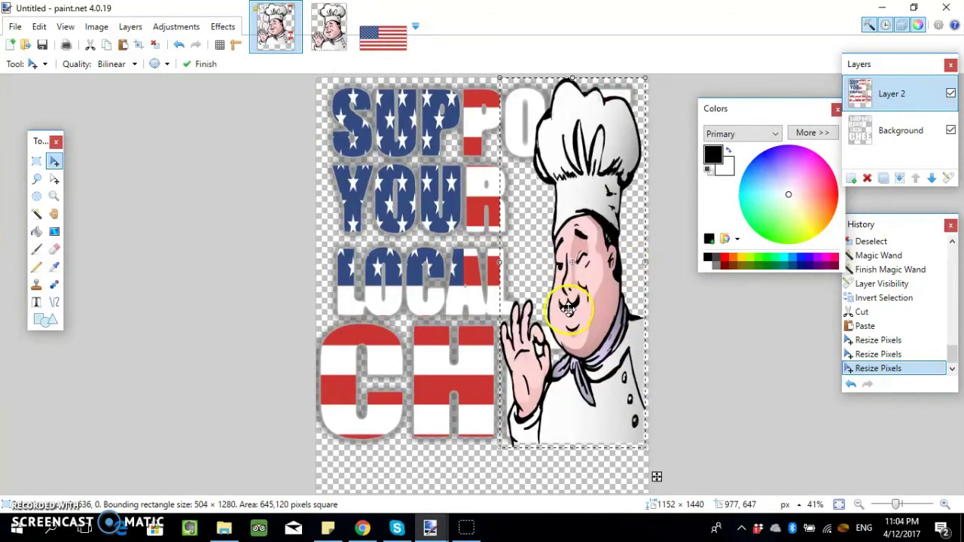
{"action": "key", "text": "Return"}
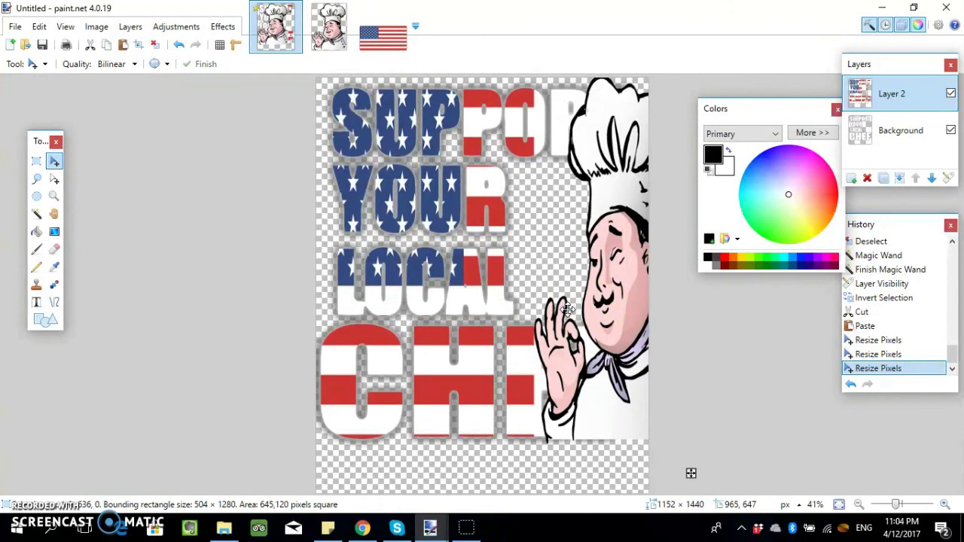
{"action": "left_click_drag", "start_coordinate": [568, 310], "coordinate": [559, 309]}
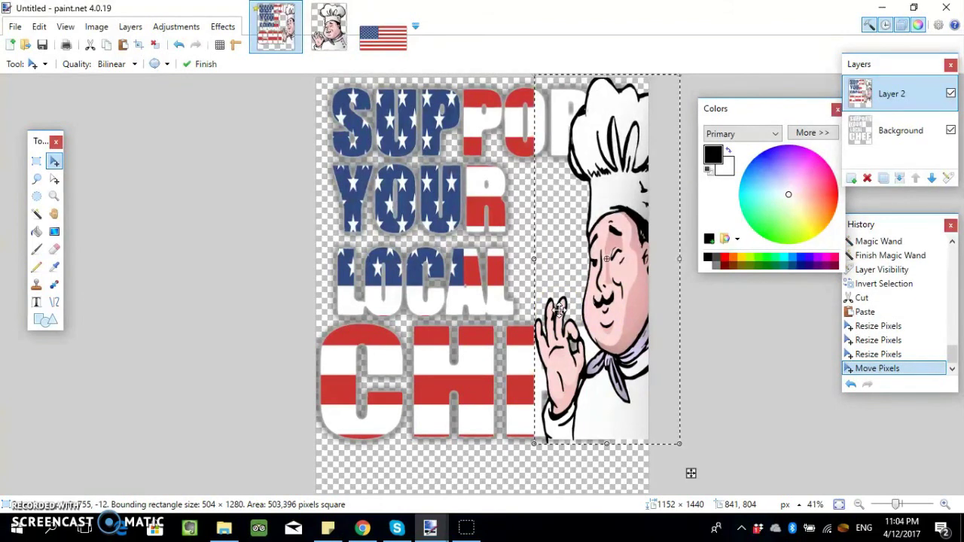
Step: Finish the chef's transformation and erase the selected chef area on the flag layer
{"action": "key", "text": "Return"}
{"action": "key", "text": "Delete"}
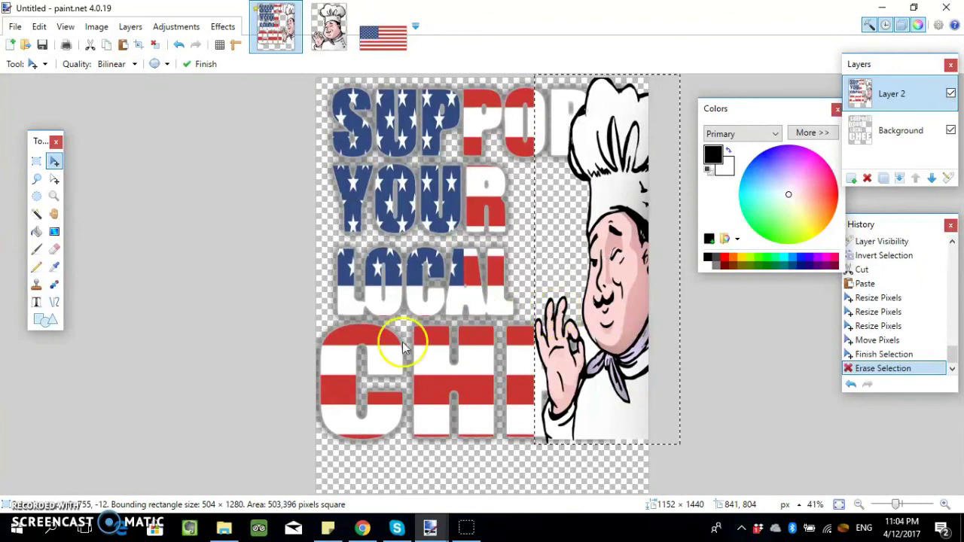